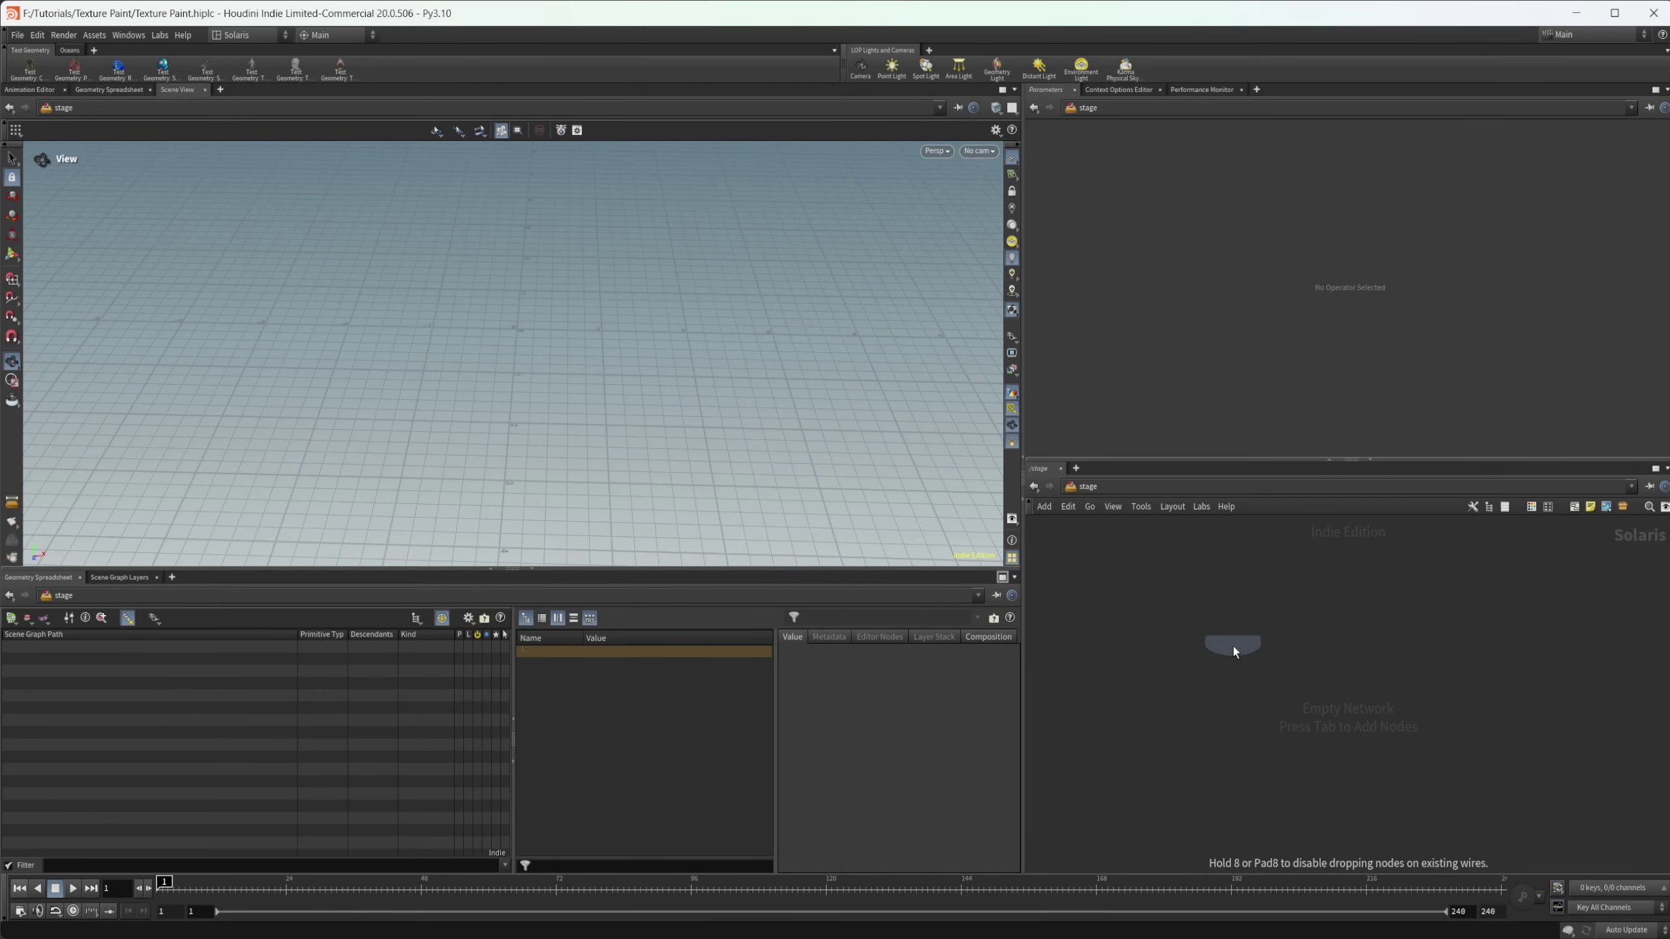
Inside sopcreate1's create network, add a Grid node (grid1) producing a 10 by 10 grid.
double_click(1233, 648)
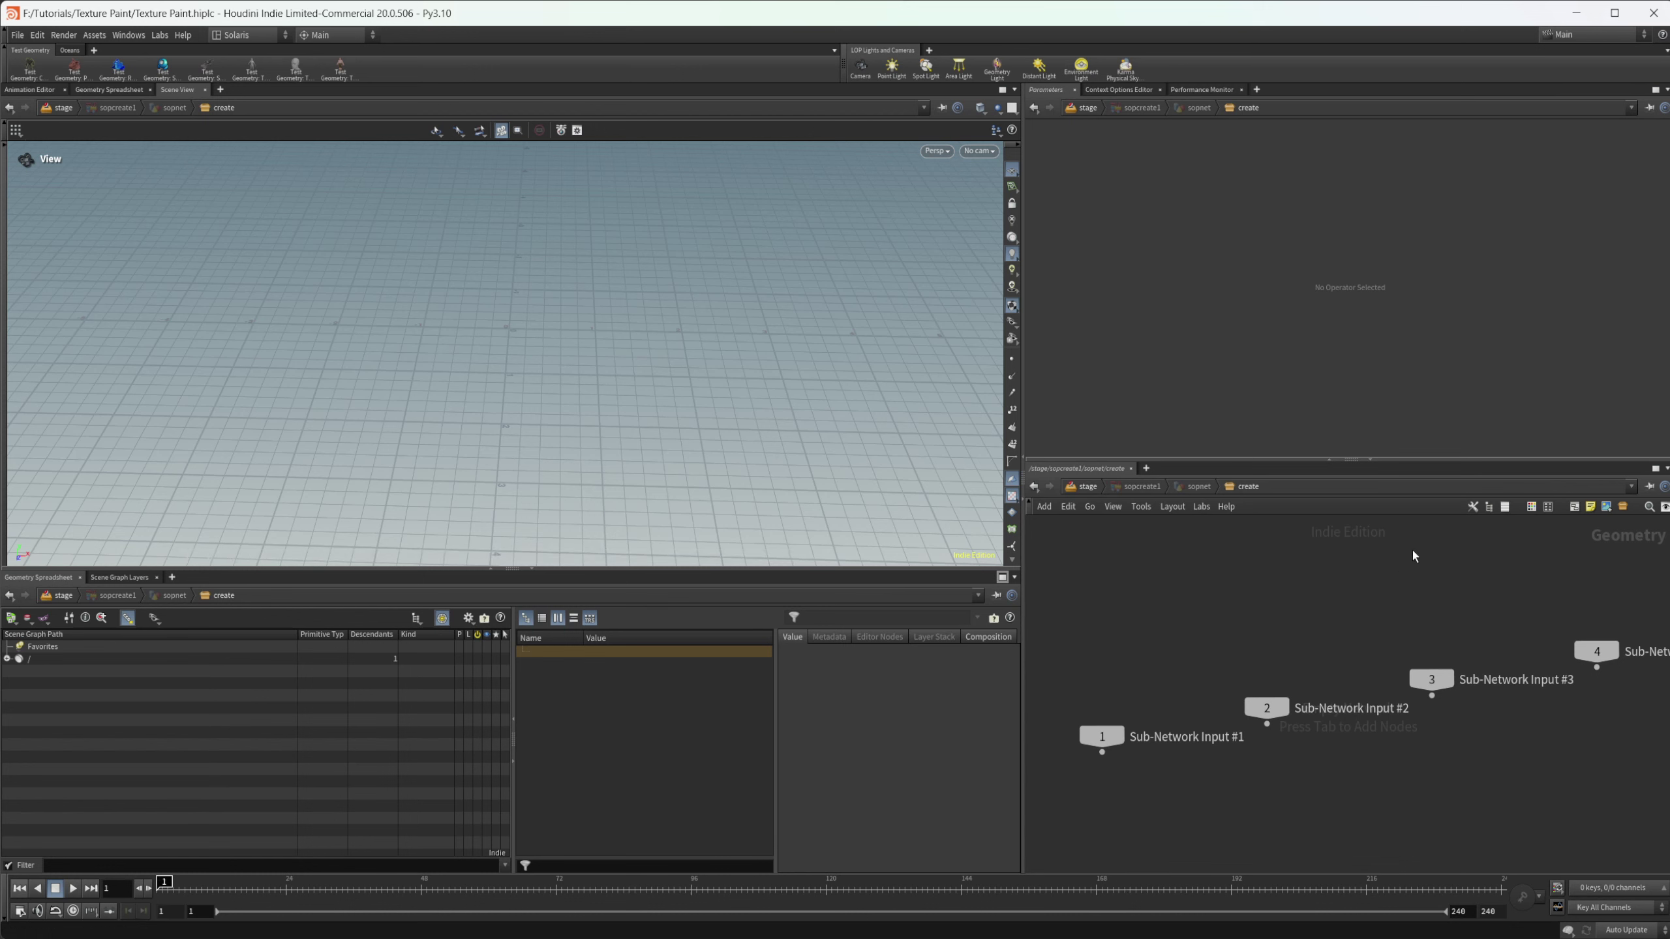
scroll(1290, 733, "down", 3)
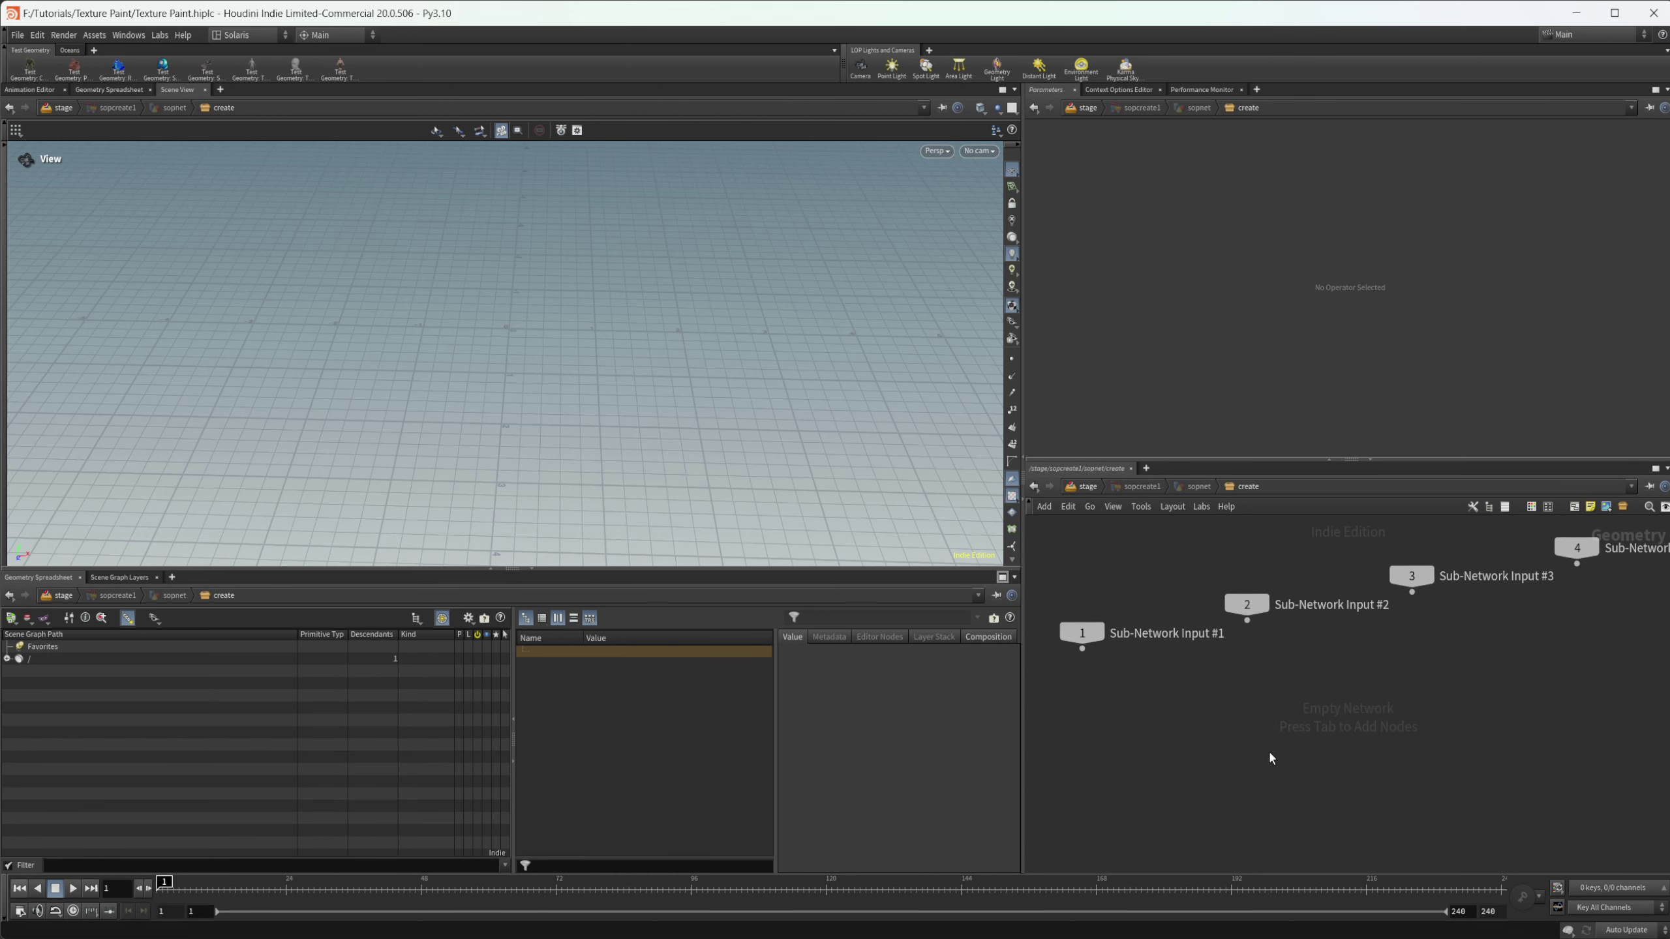
scroll(1291, 717, "down", 2)
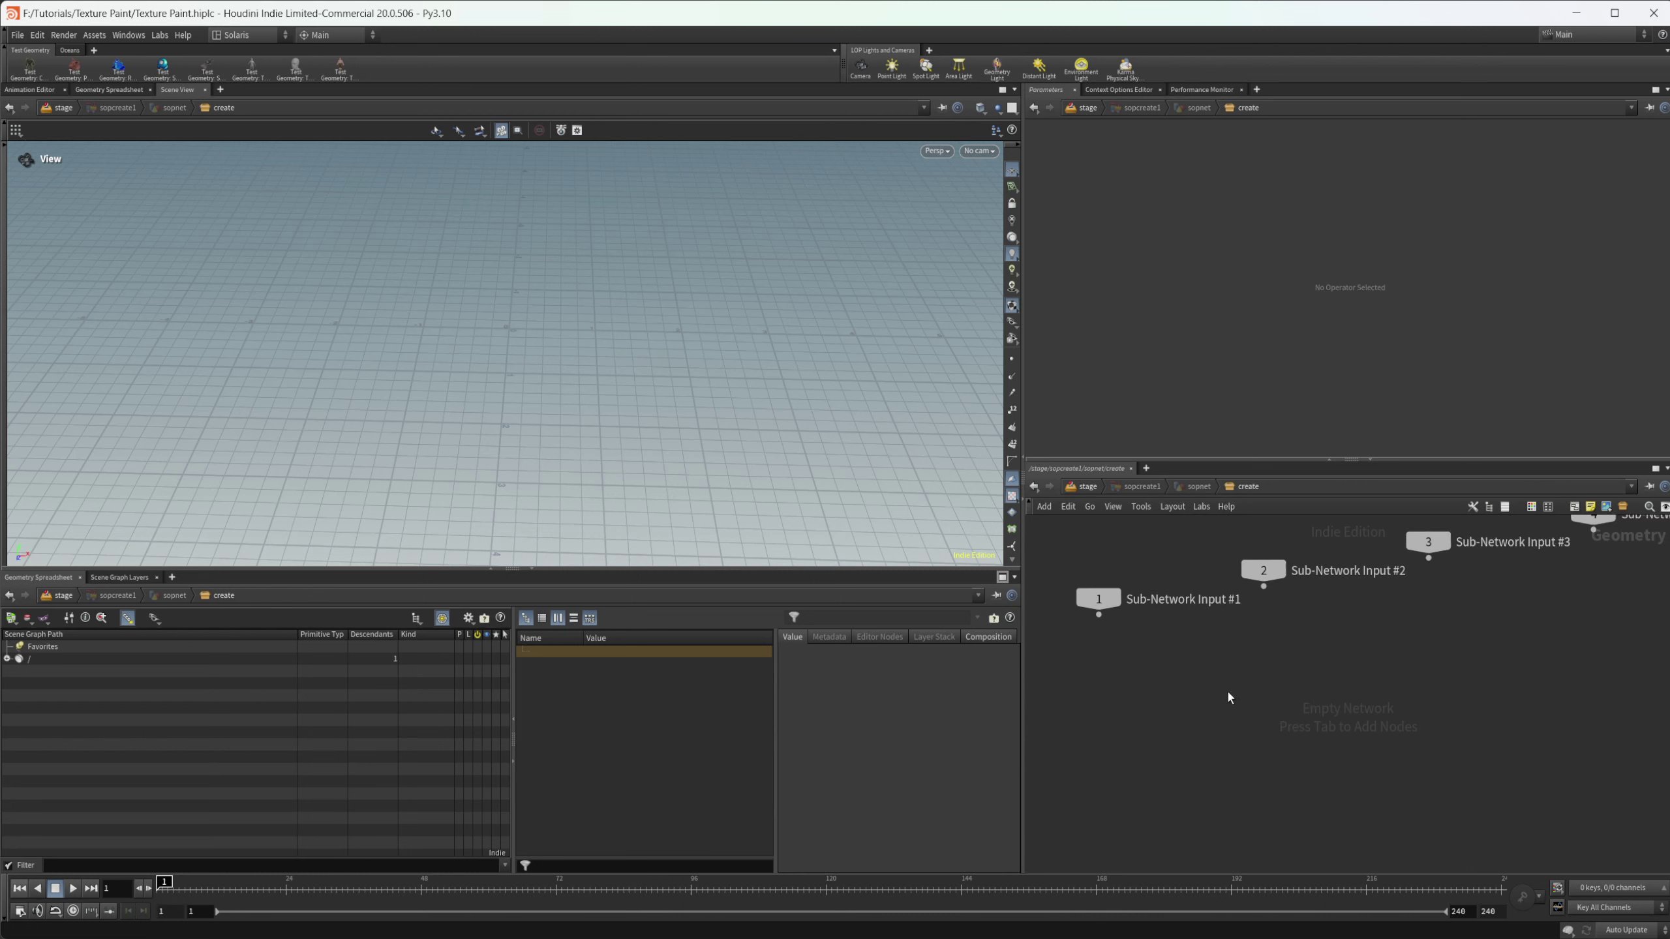
scroll(1212, 694, "down", 1)
key("Tab")
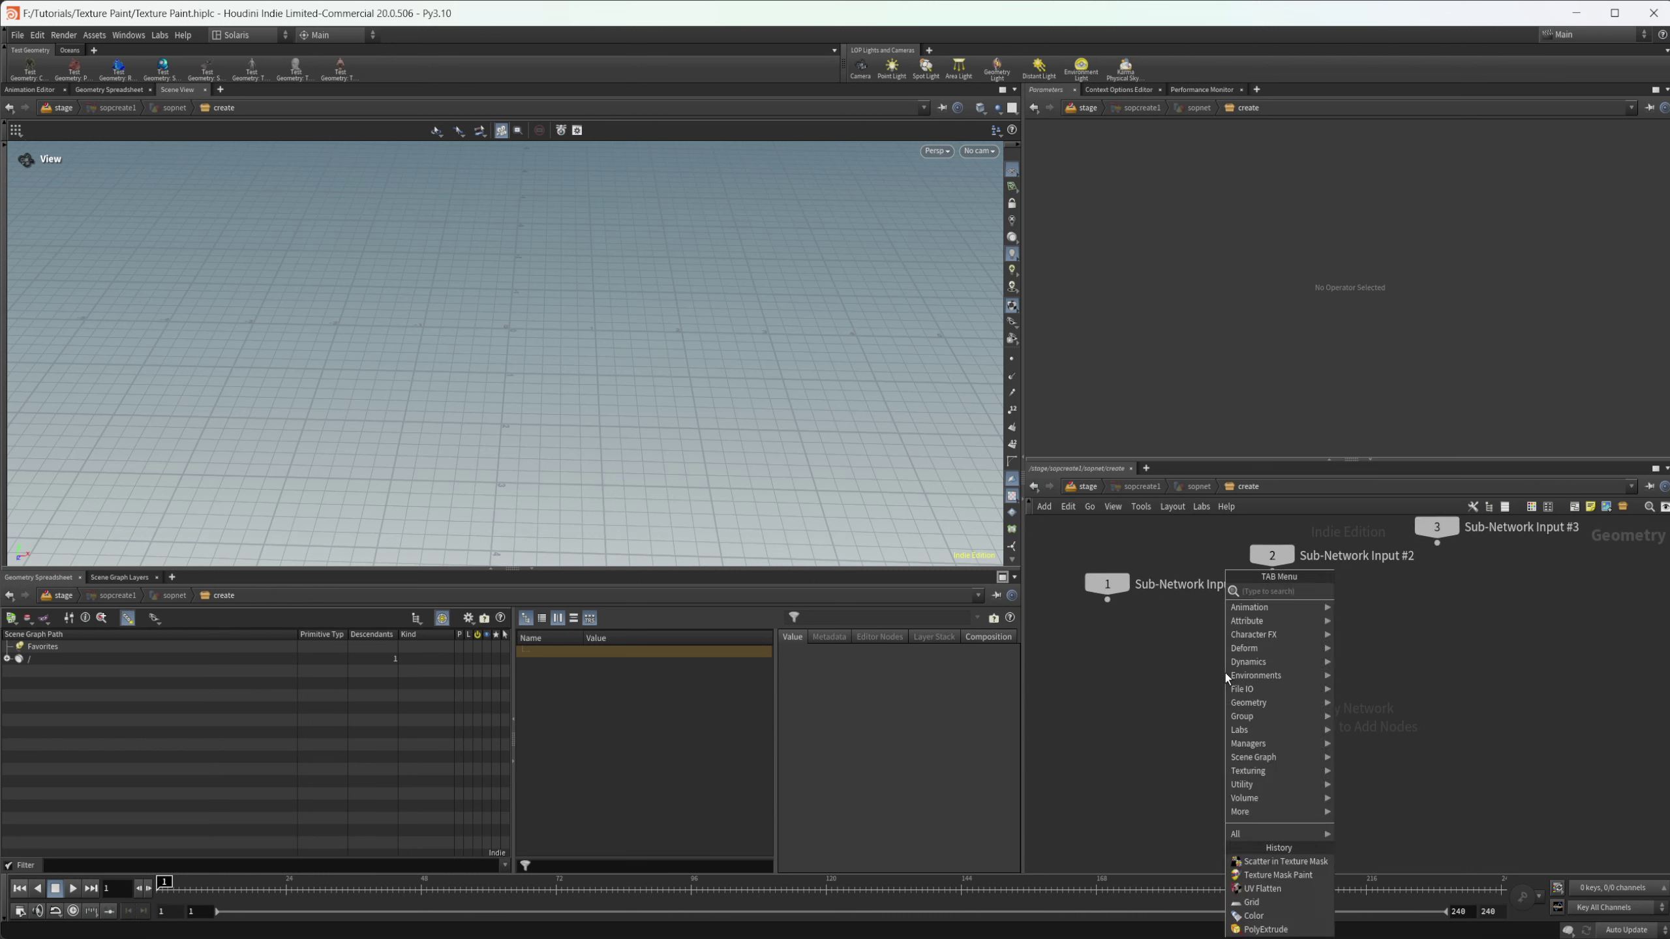
type("grid")
key("Return")
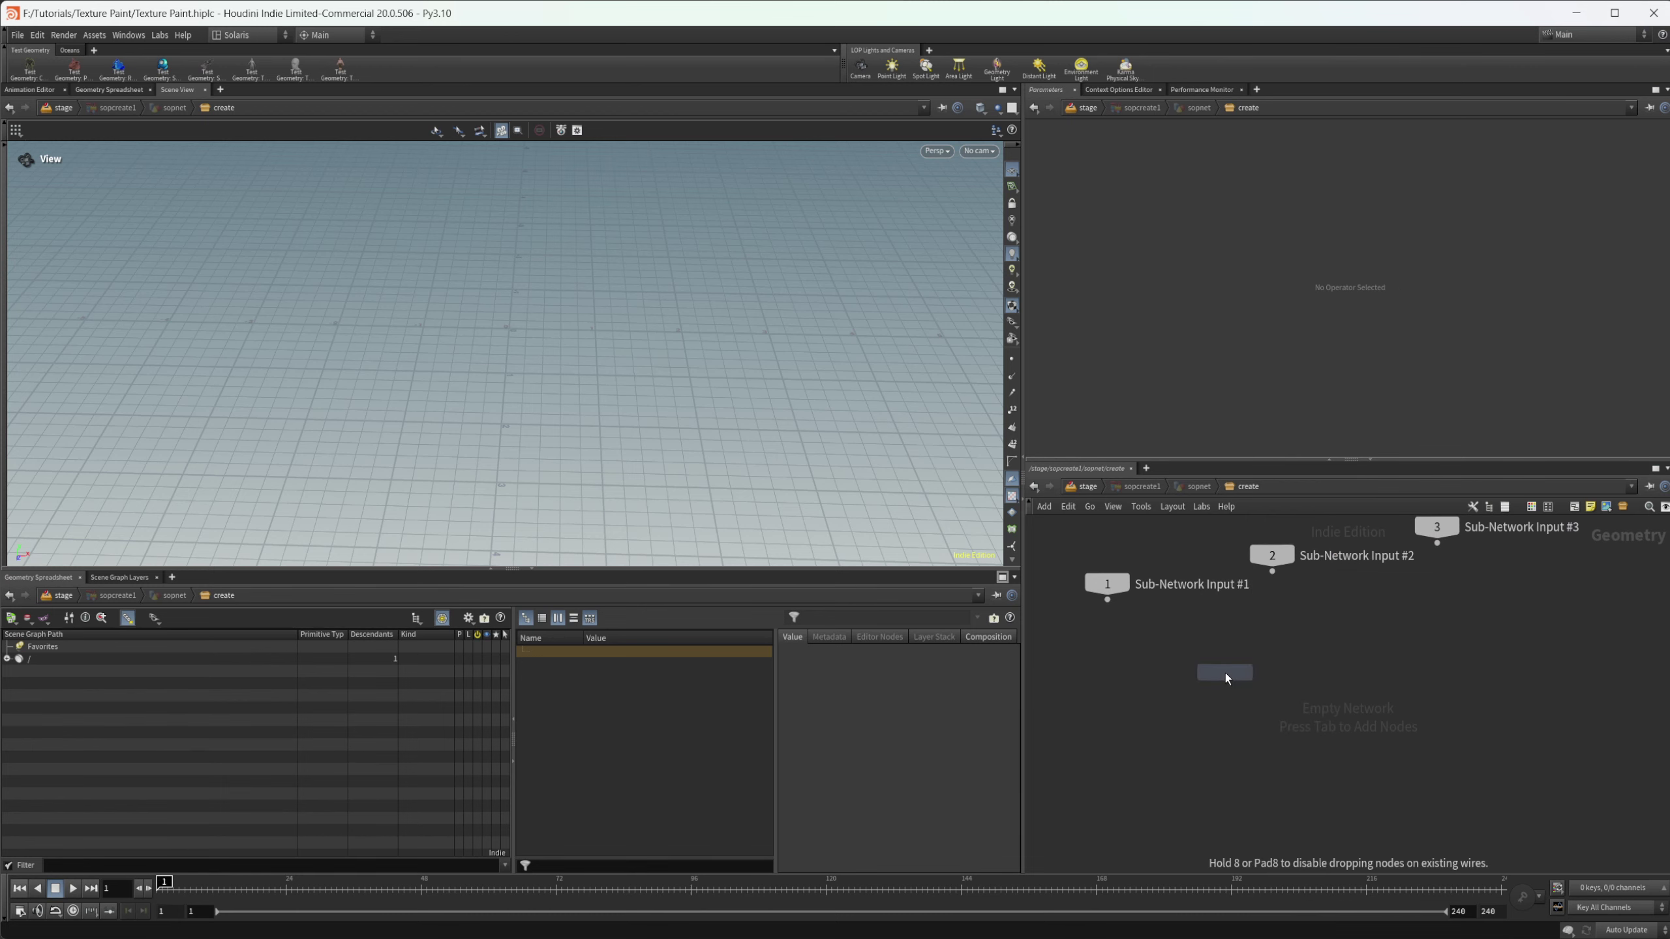
Place grid1 and add a UV Flatten node beneath it so the grid shows checker UVs.
left_click(1225, 674)
left_click_drag(697, 461, 660, 316, "alt")
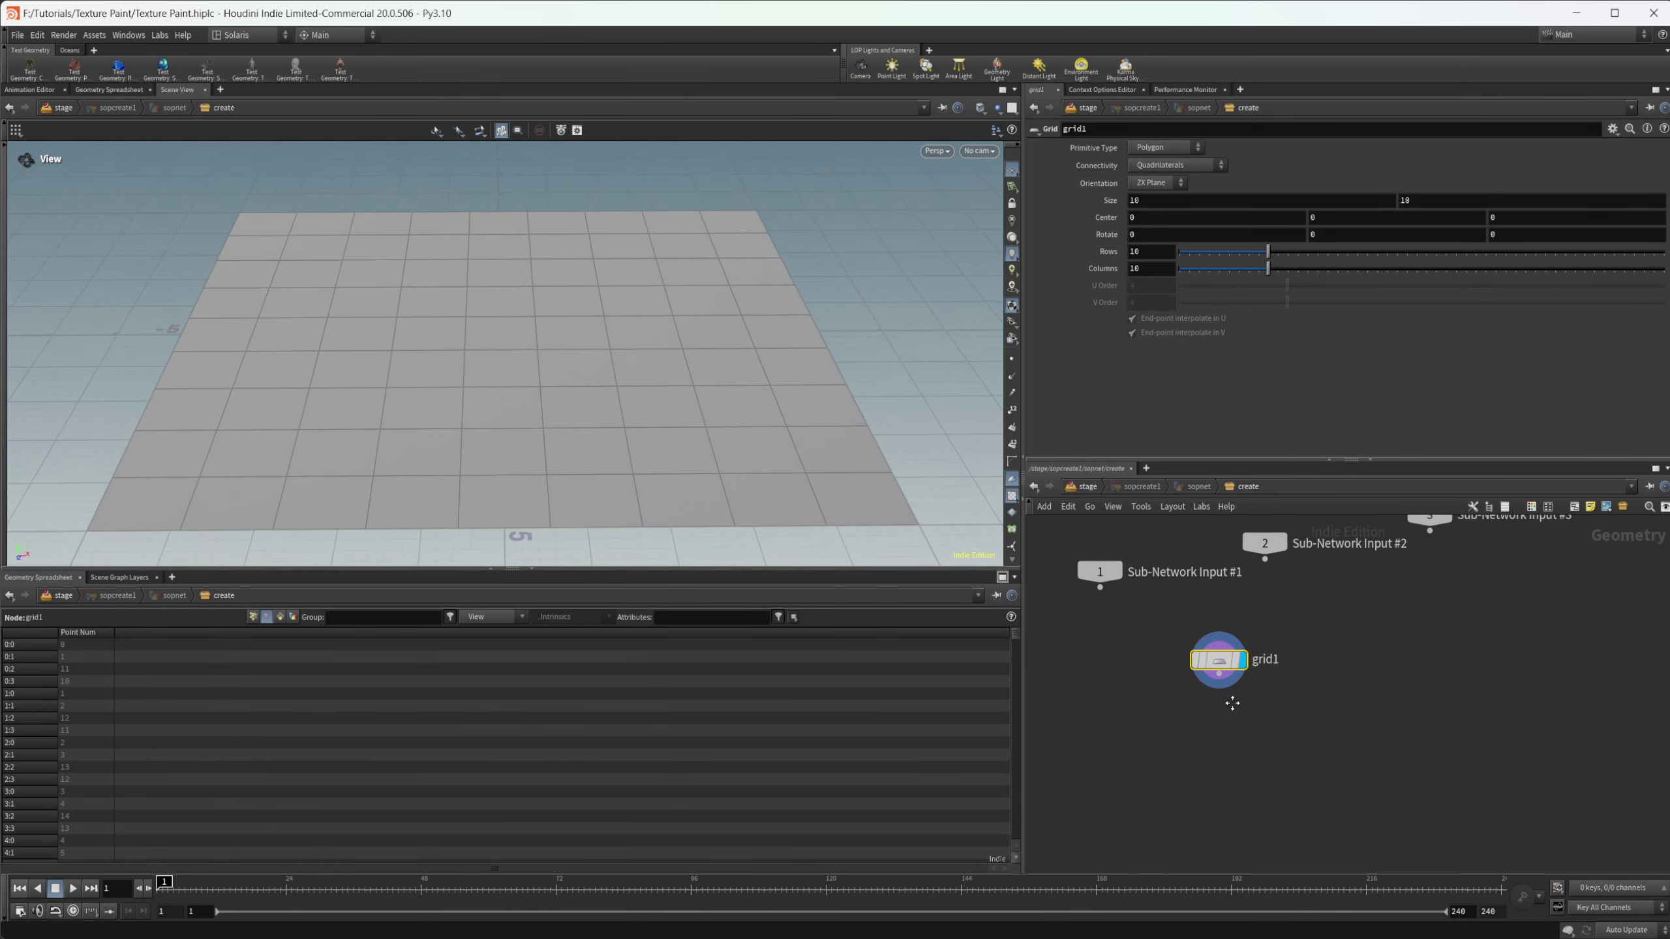
key("Tab")
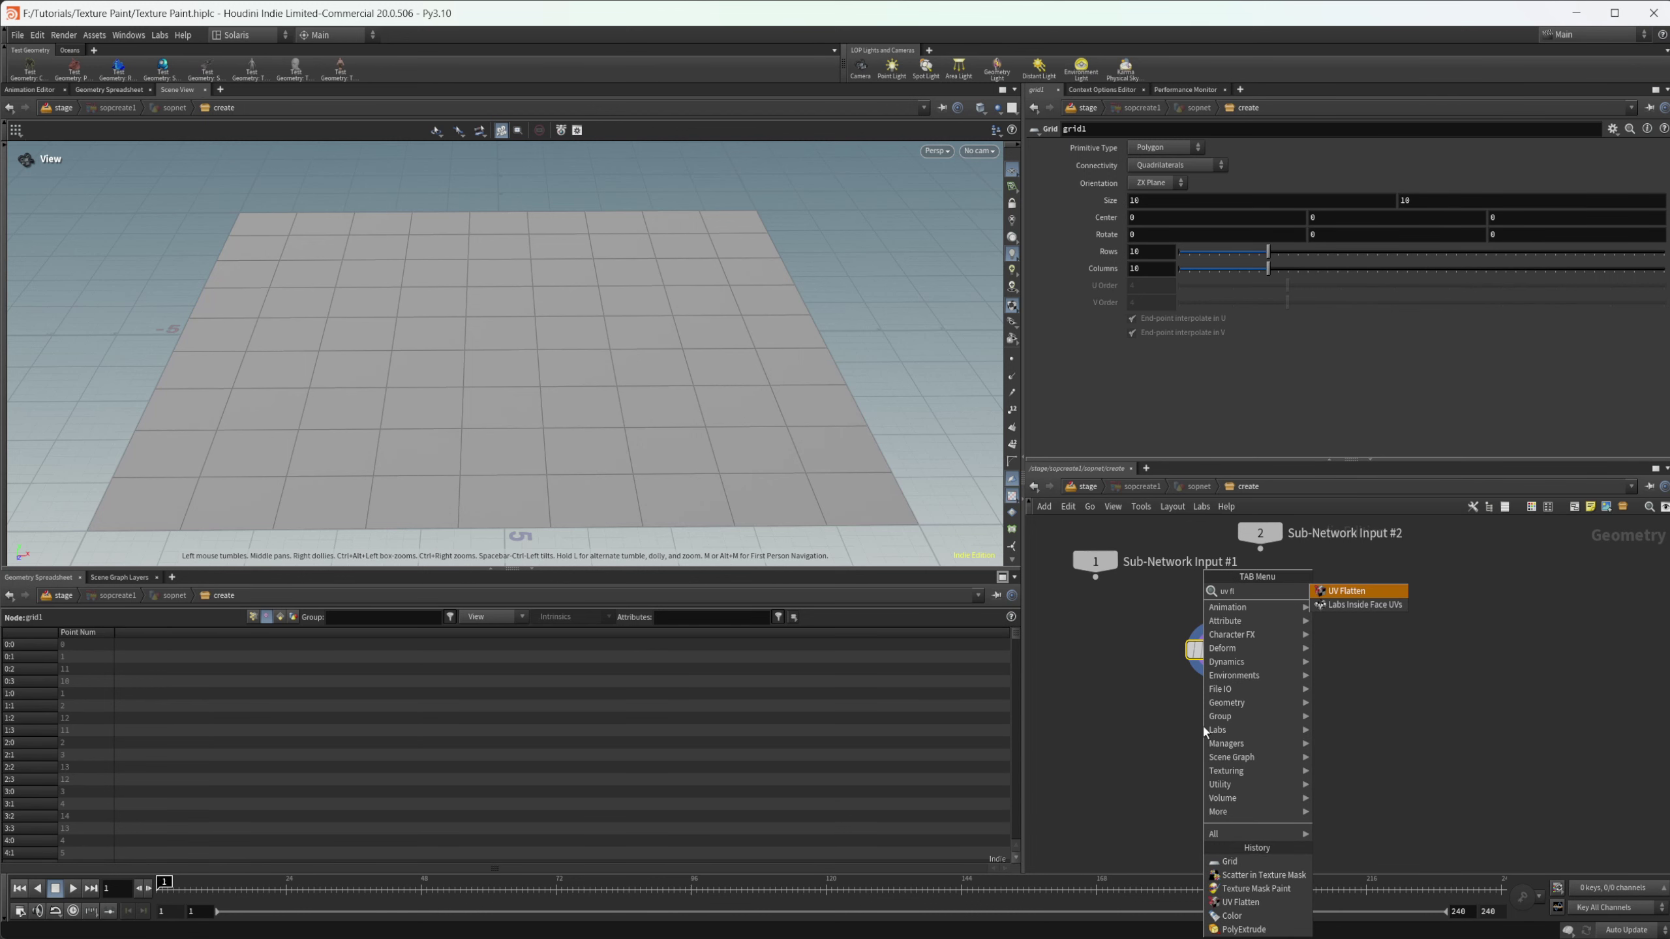
left_click(1240, 903)
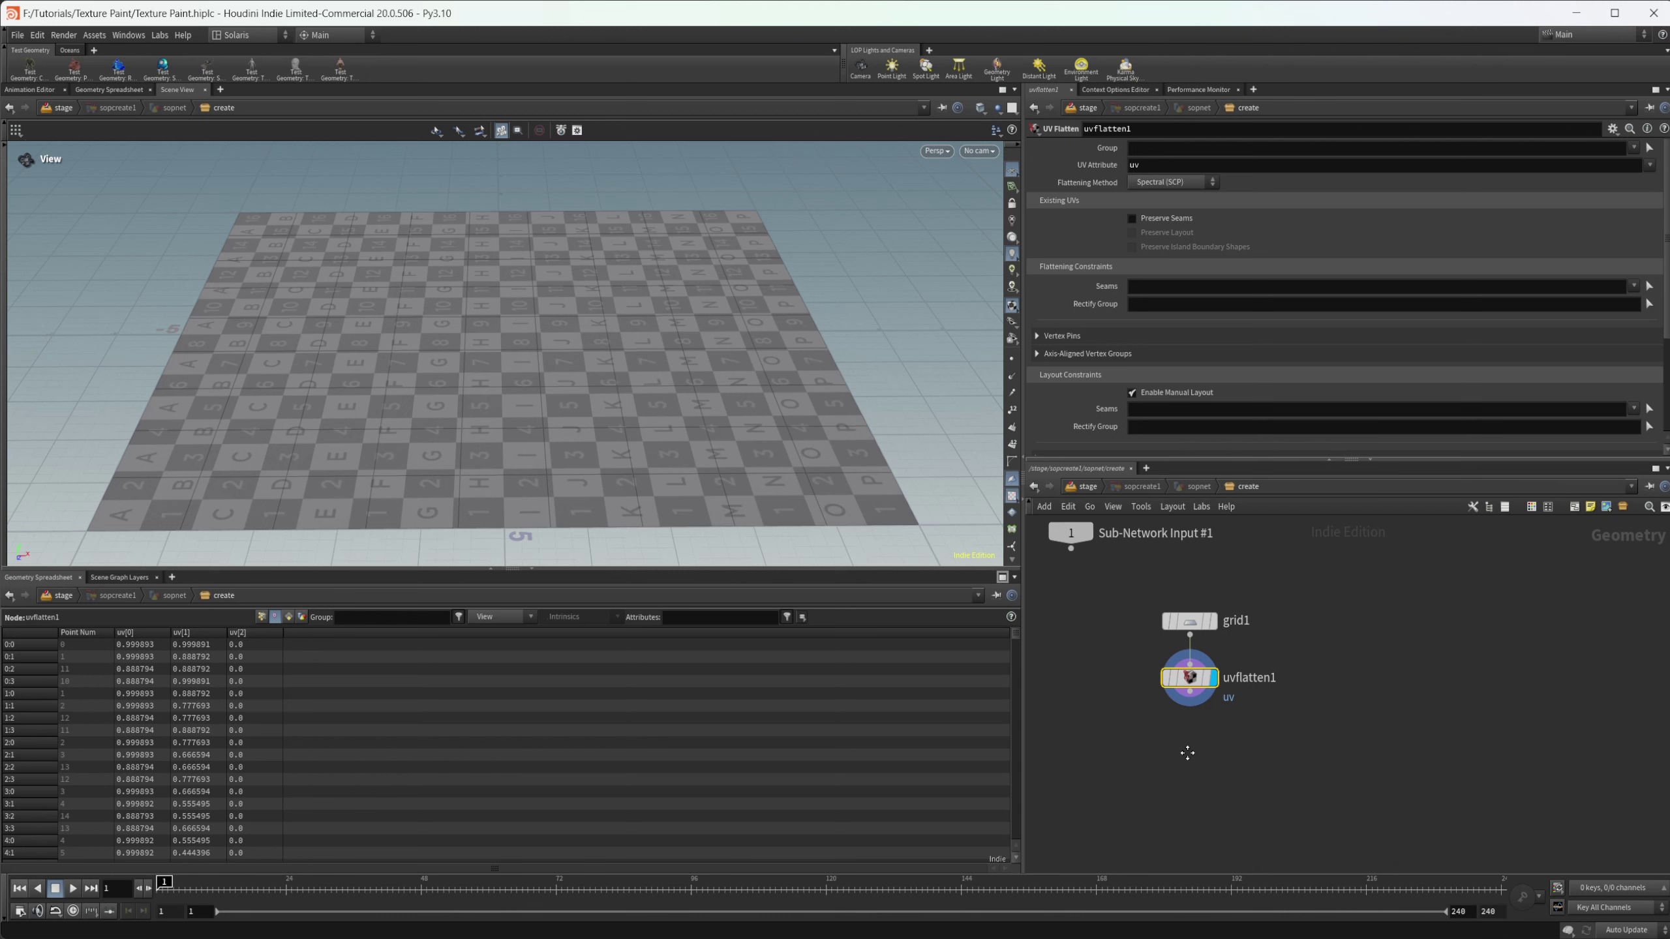
Add a Texture Mask Paint node after uvflatten1, leaving mask resolution at 1024.
key("Tab")
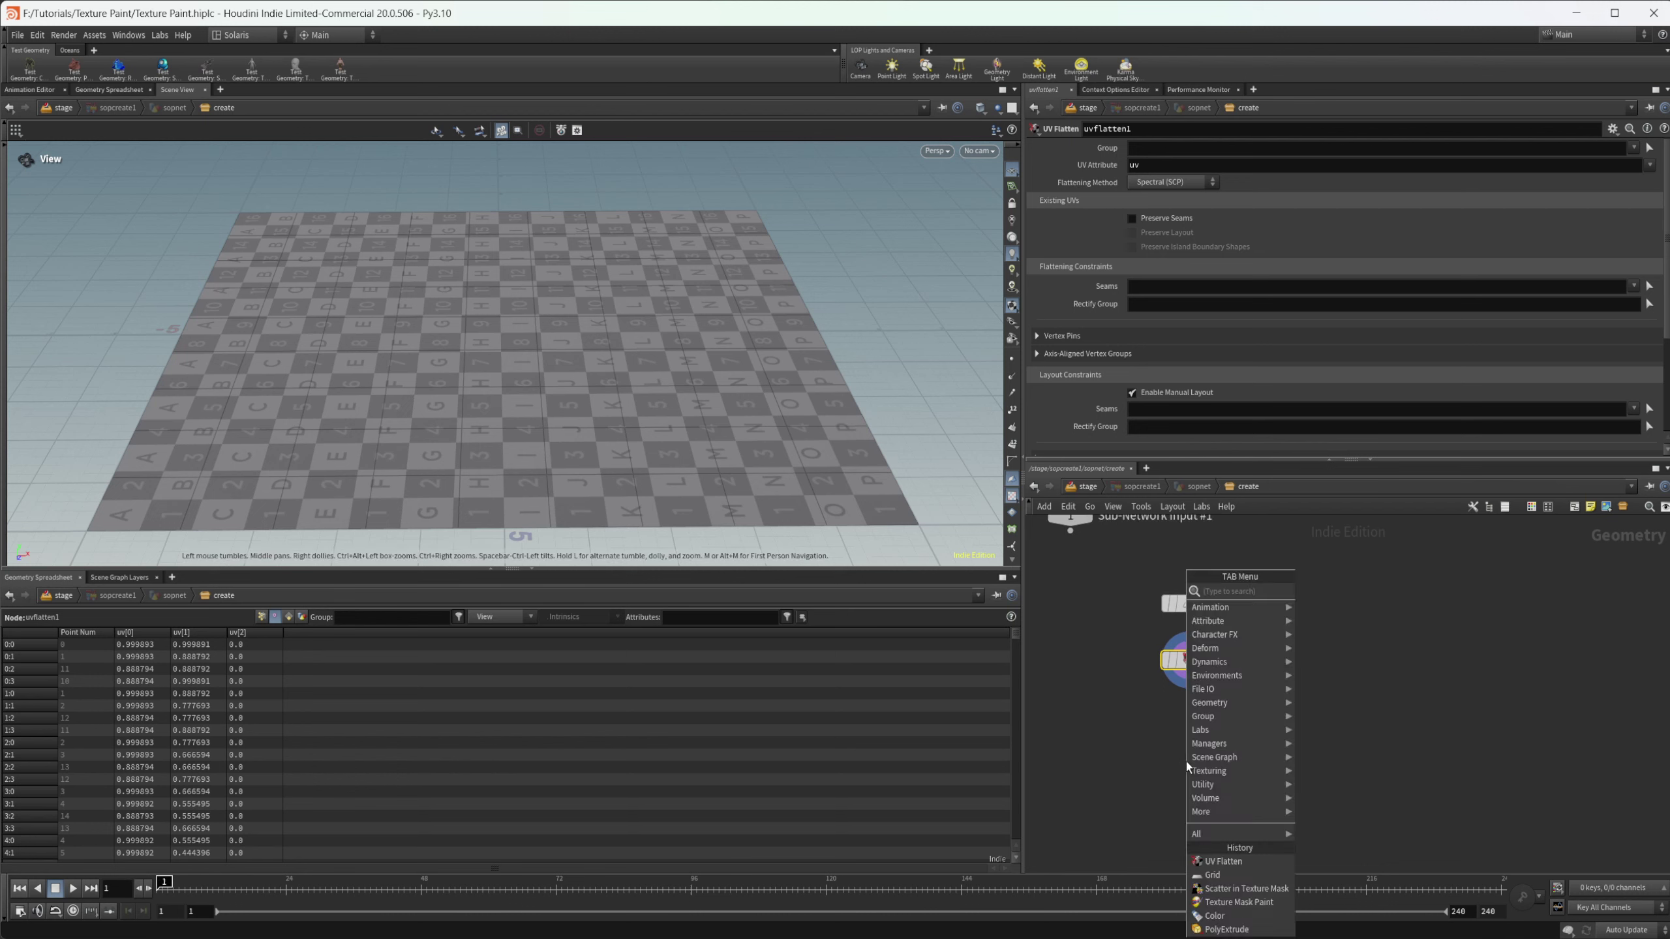
type("text")
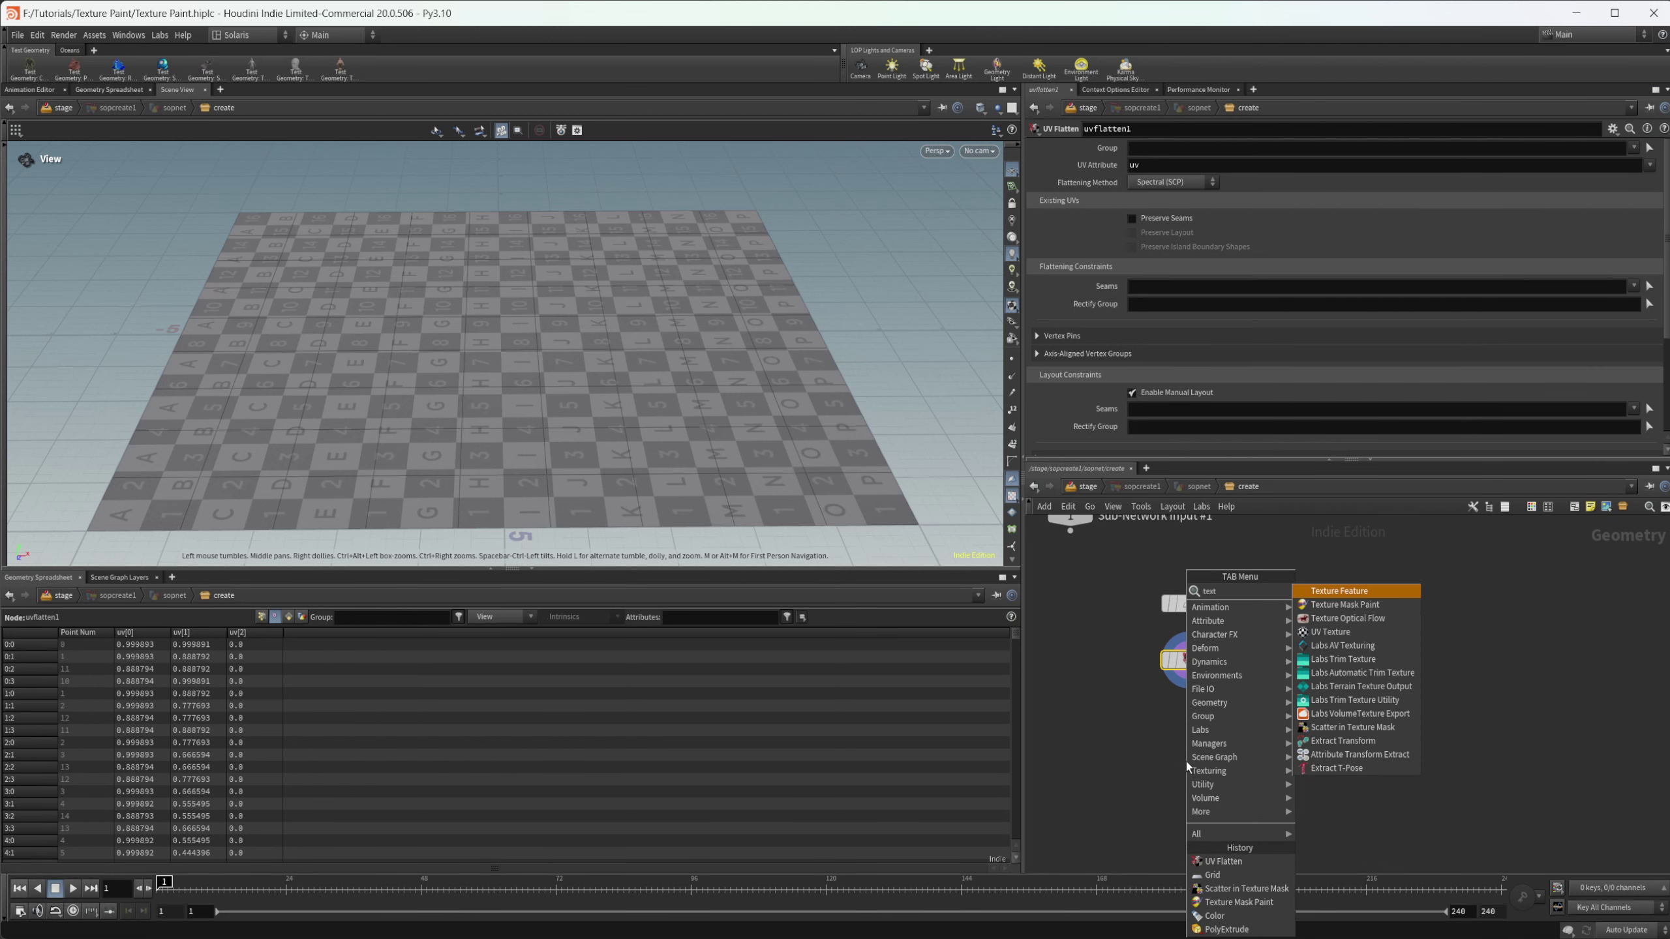
key("Down")
key("Return")
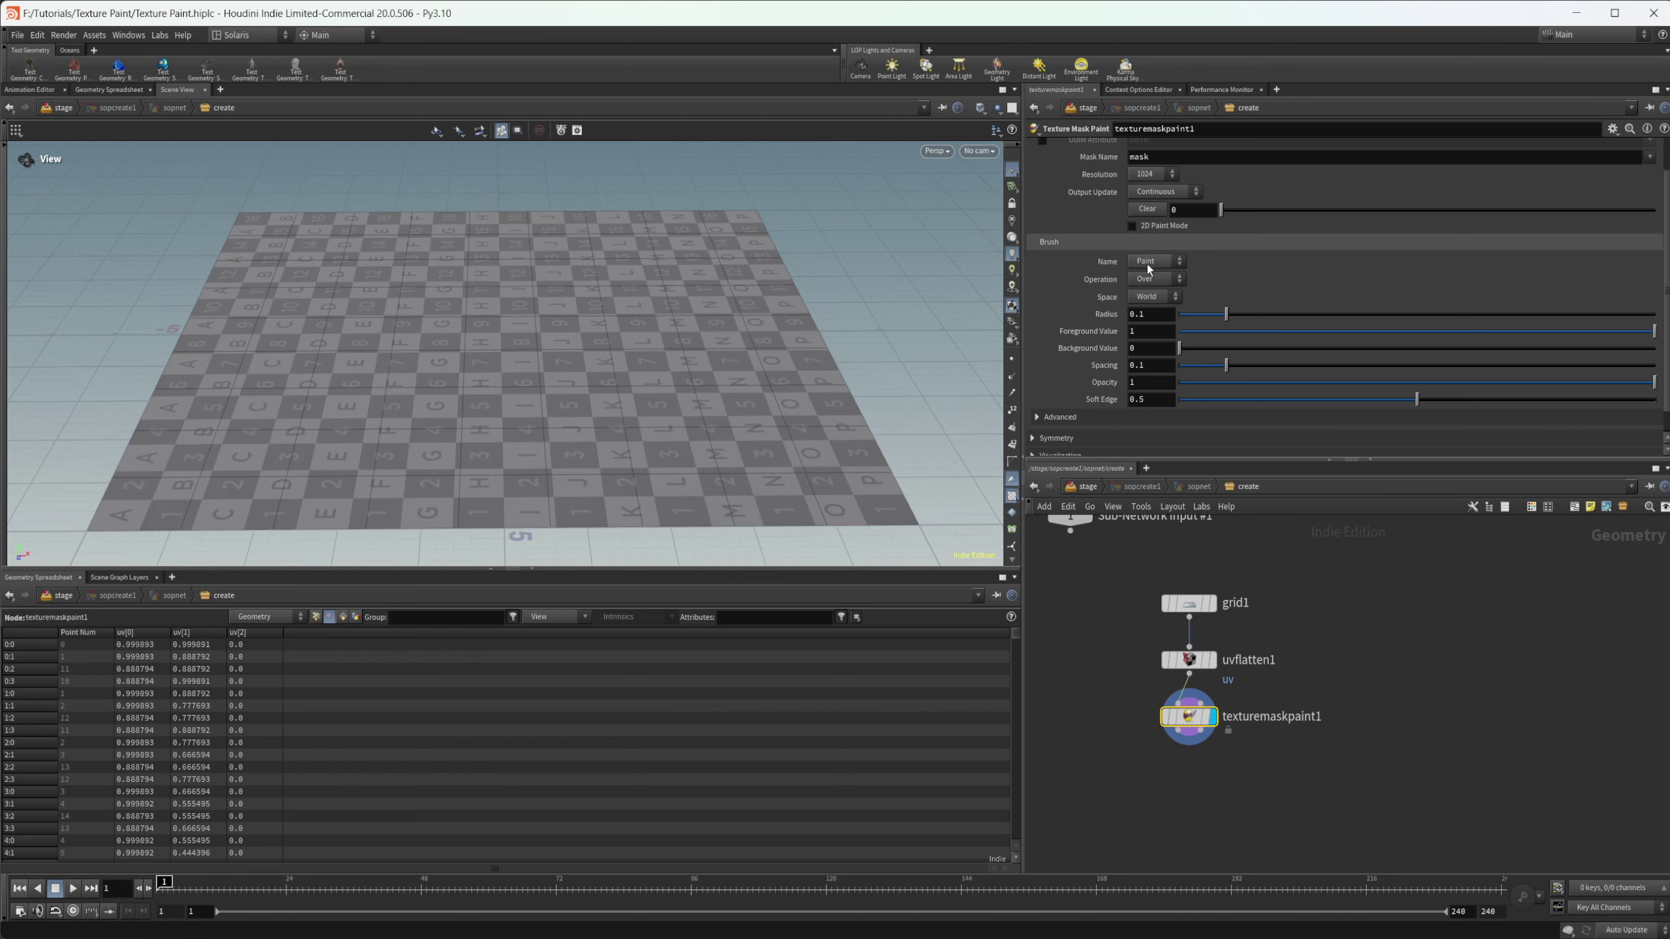
scroll(1147, 268, "up", 2)
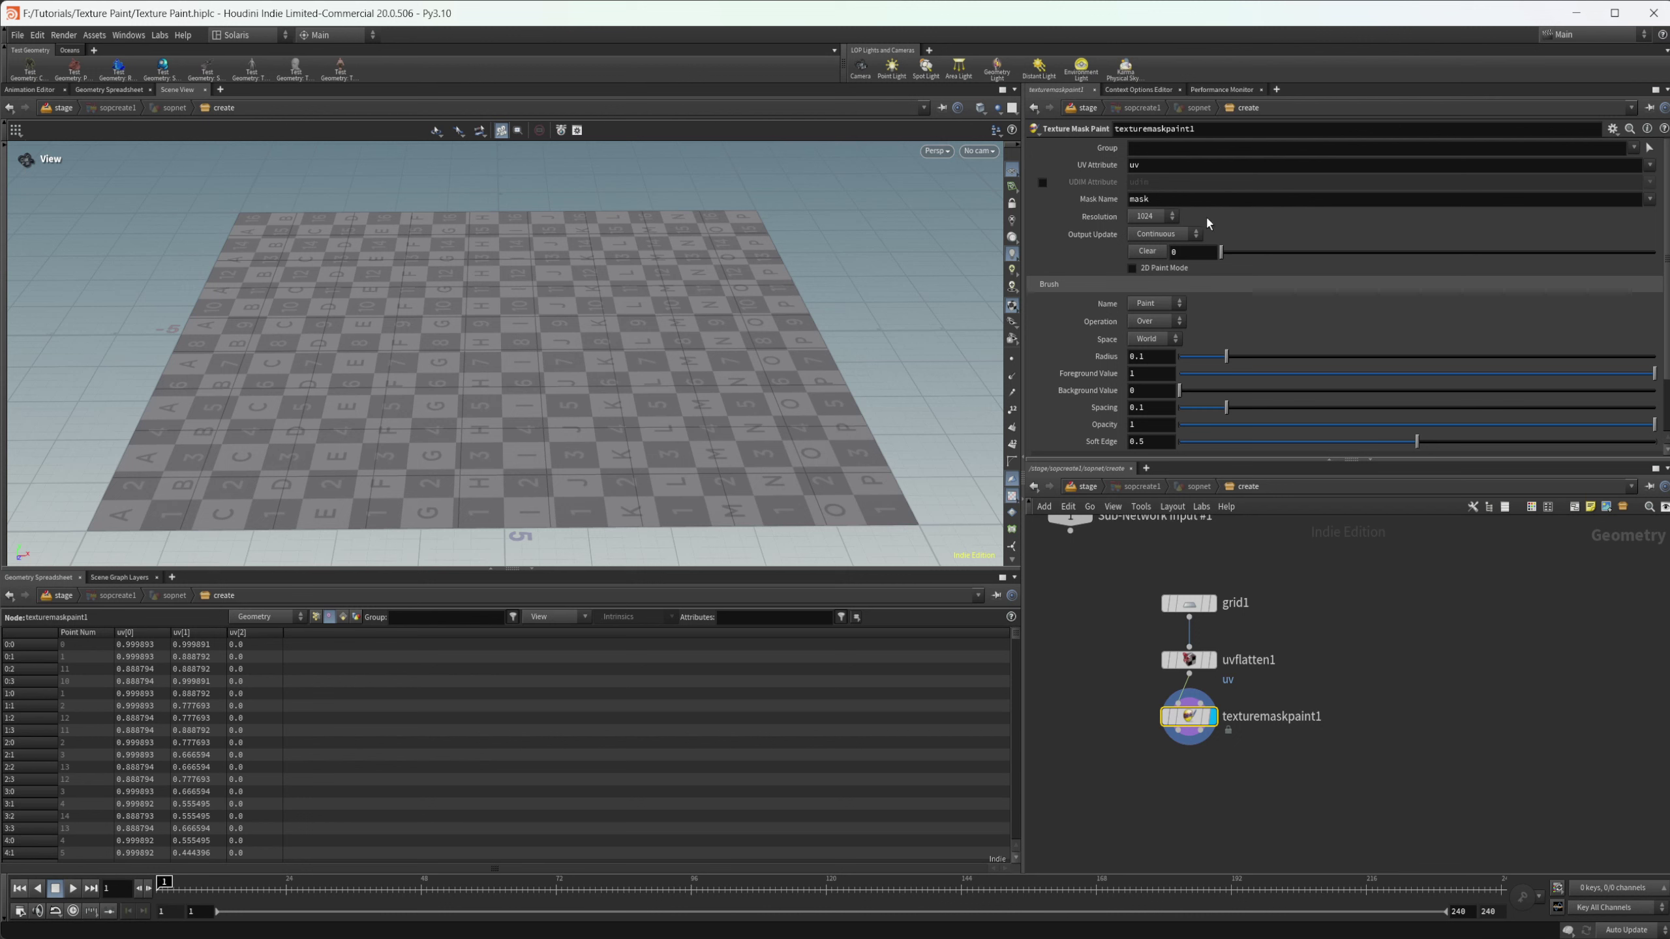
left_click(1151, 220)
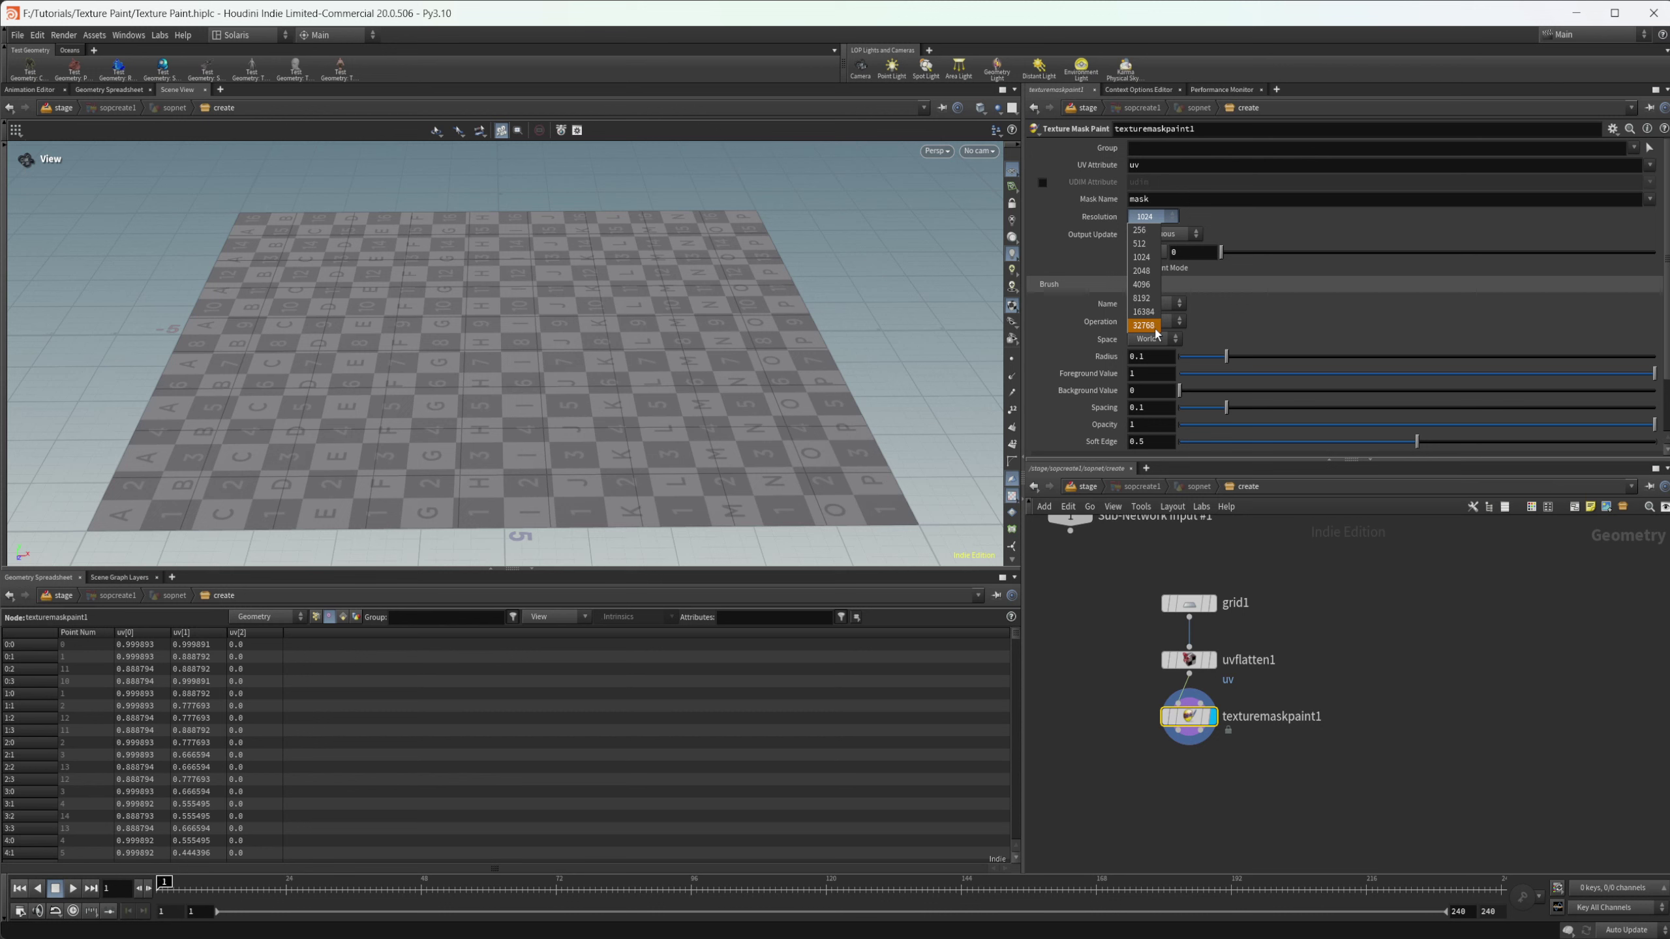
left_click(1246, 234)
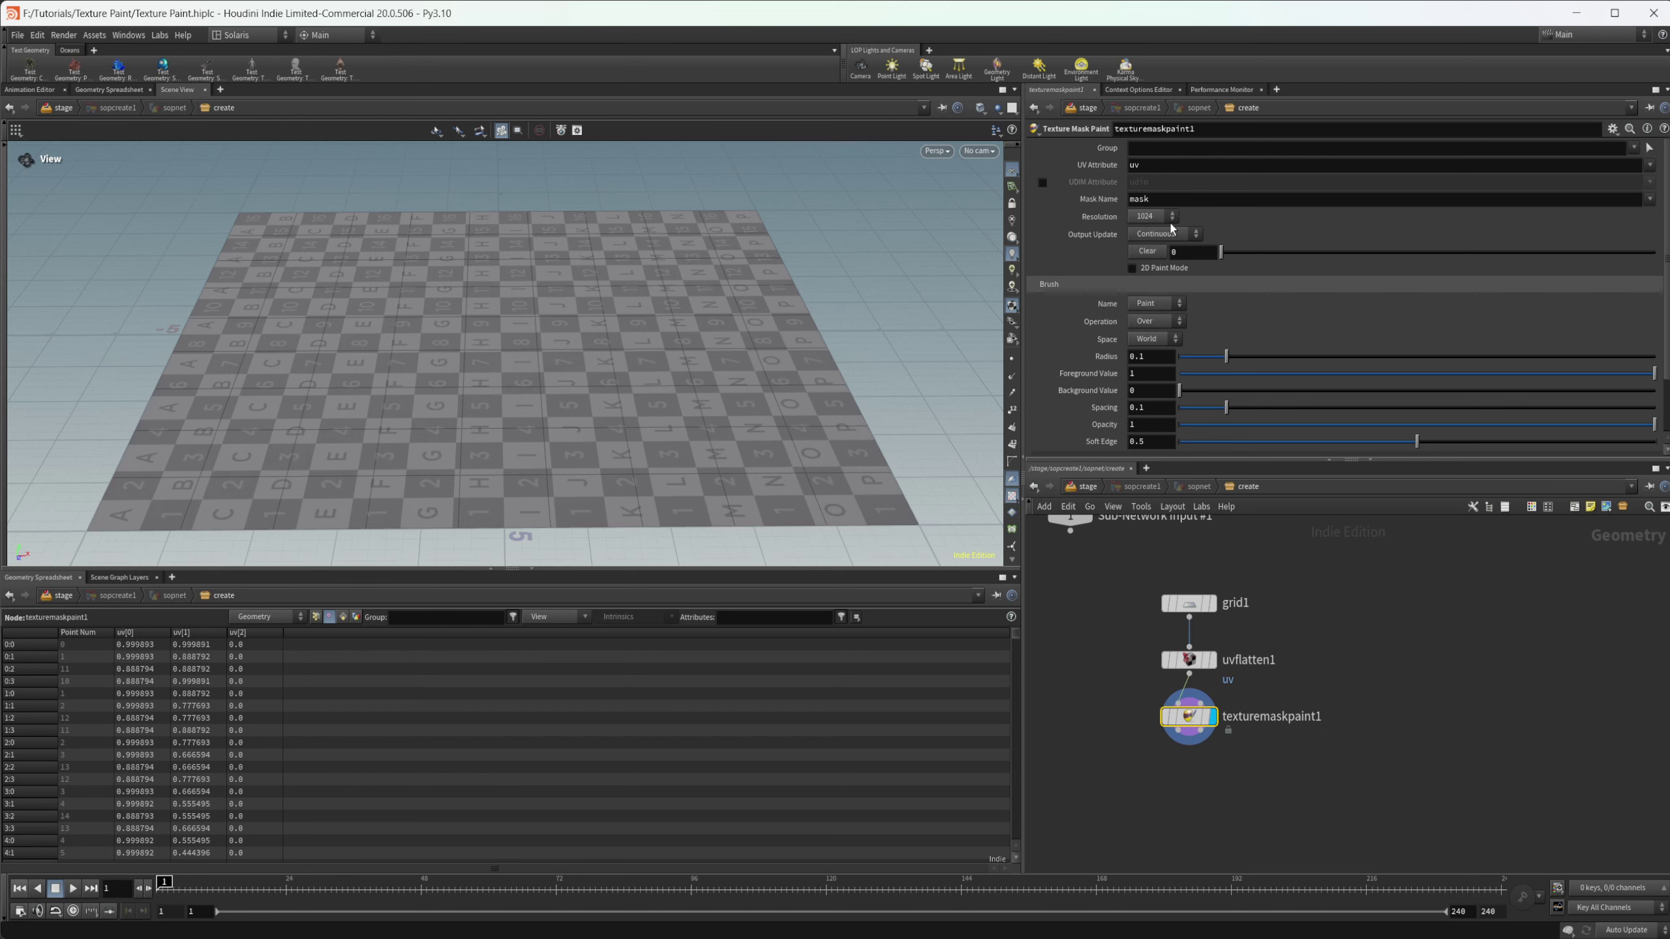
Keep the Paint brush and expand the Advanced, Symmetry and Visualization folders of texturemaskpaint1.
scroll(1104, 306, "down", 1)
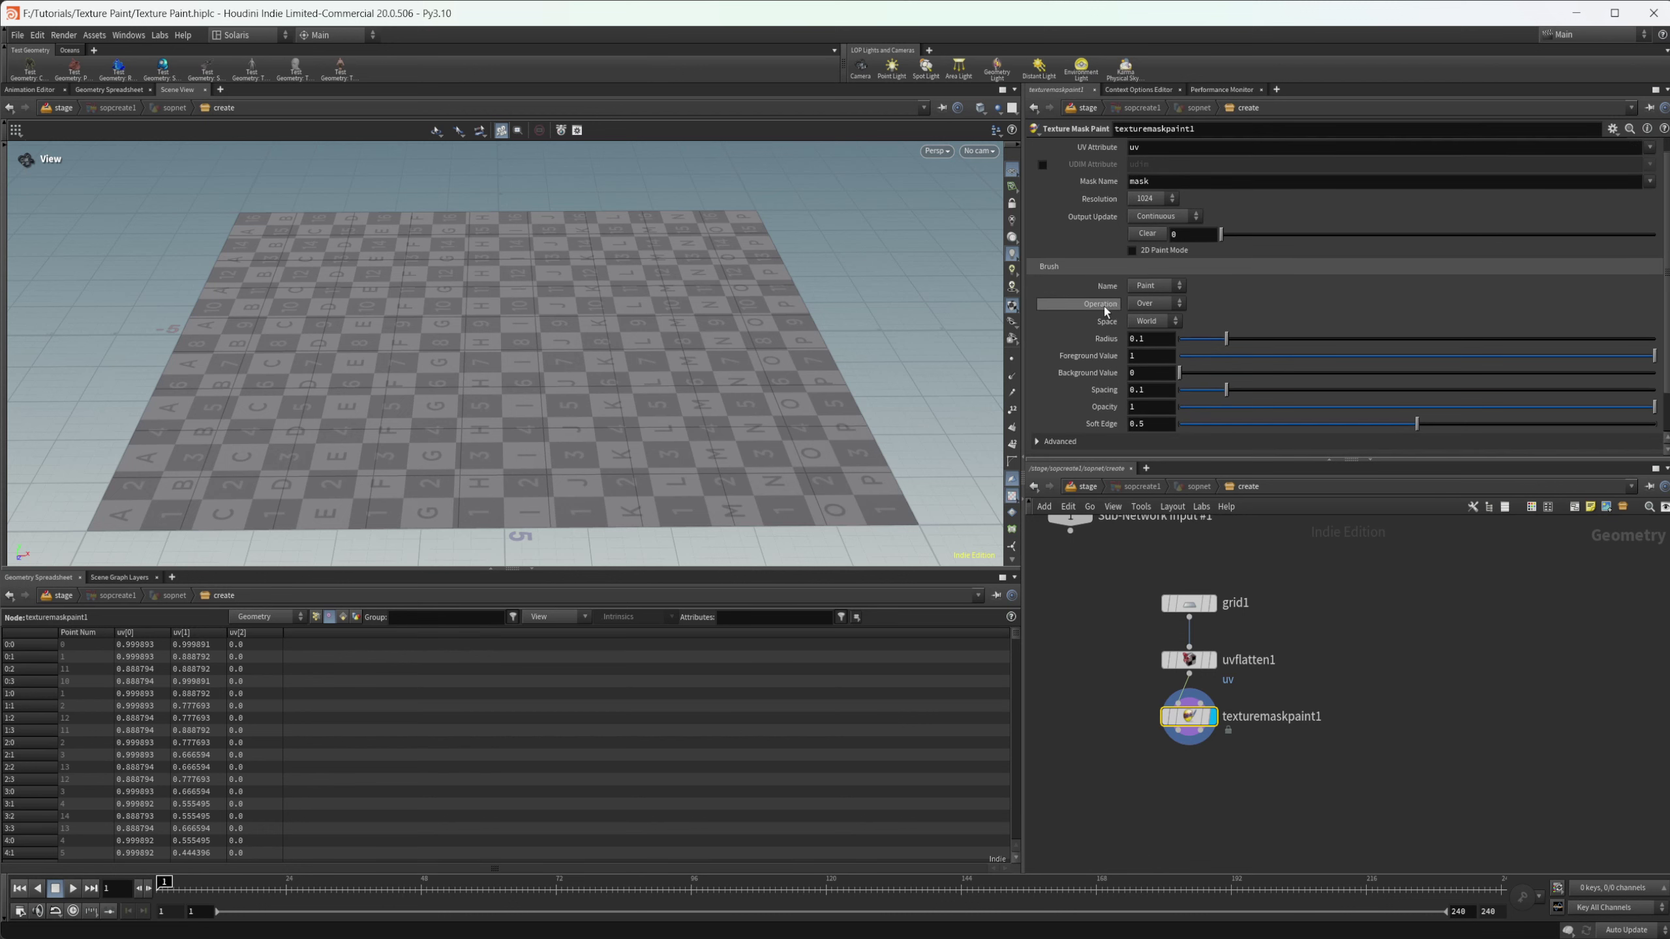
left_click(1172, 288)
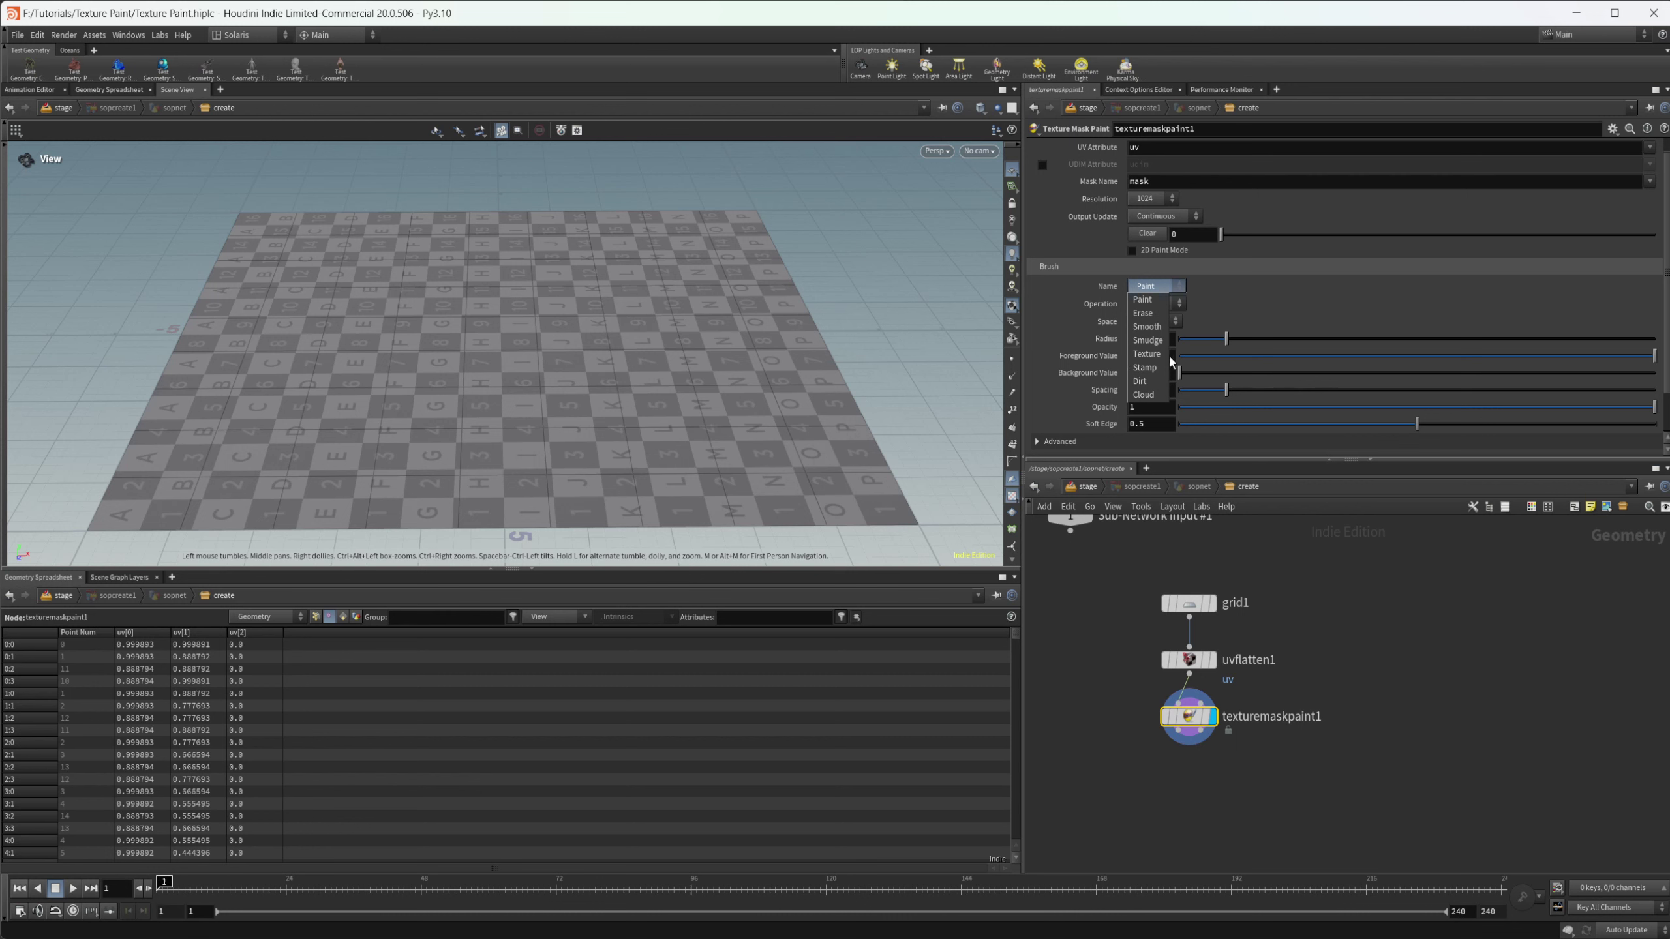
left_click(1318, 328)
scroll(1281, 301, "down", 2)
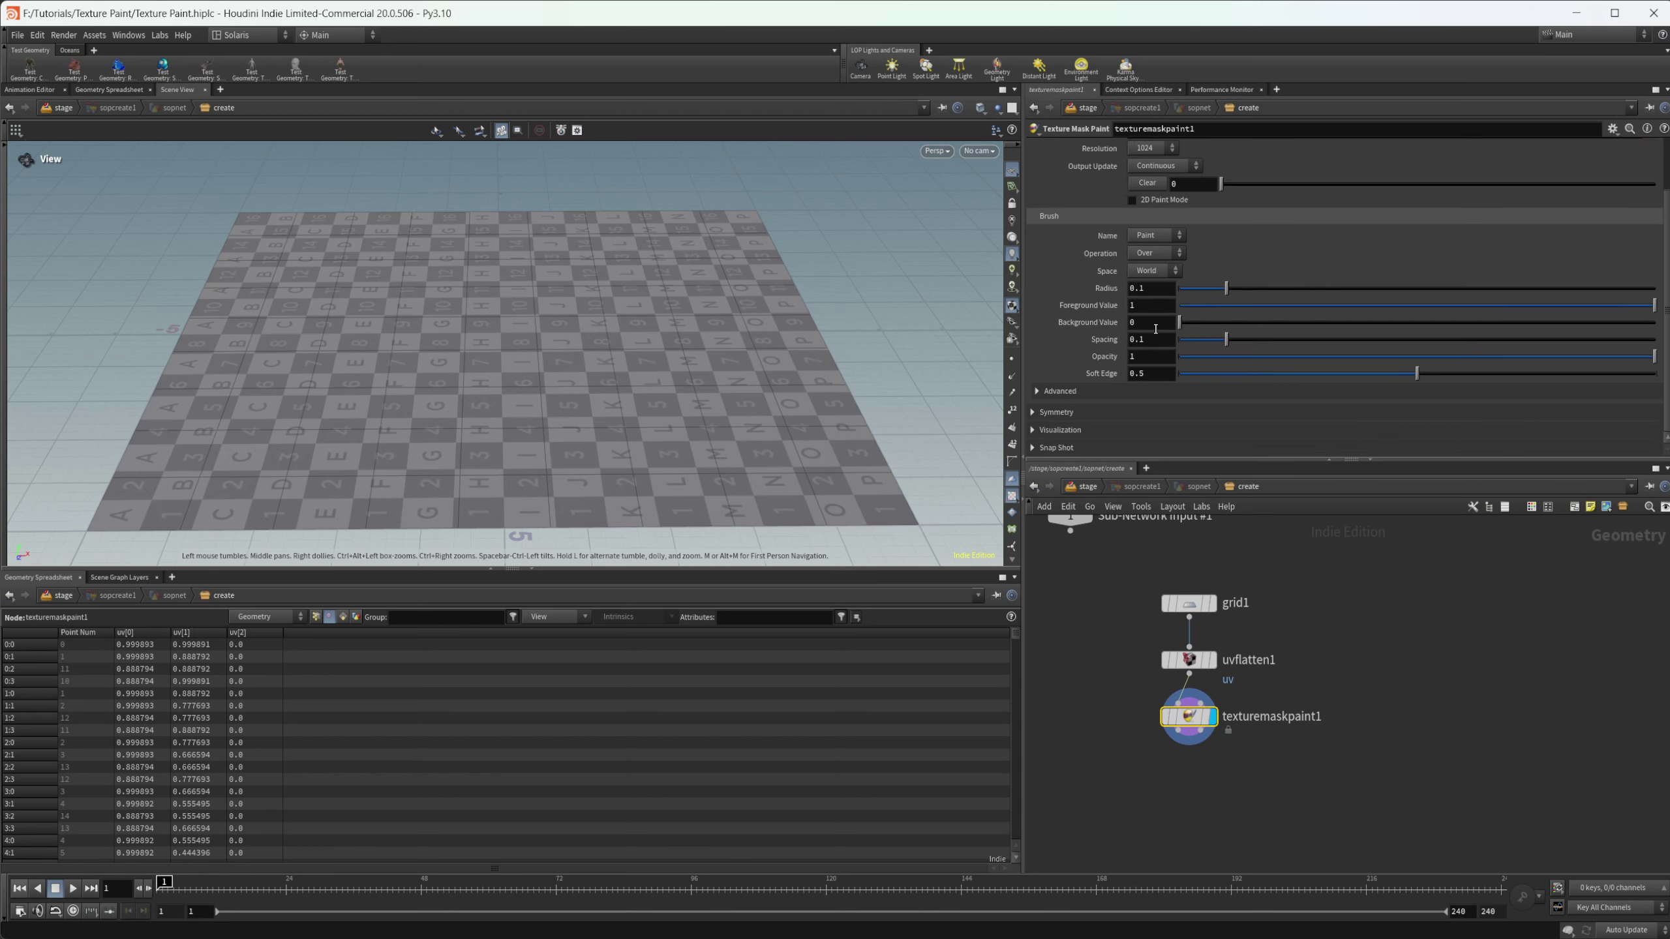
left_click(1082, 392)
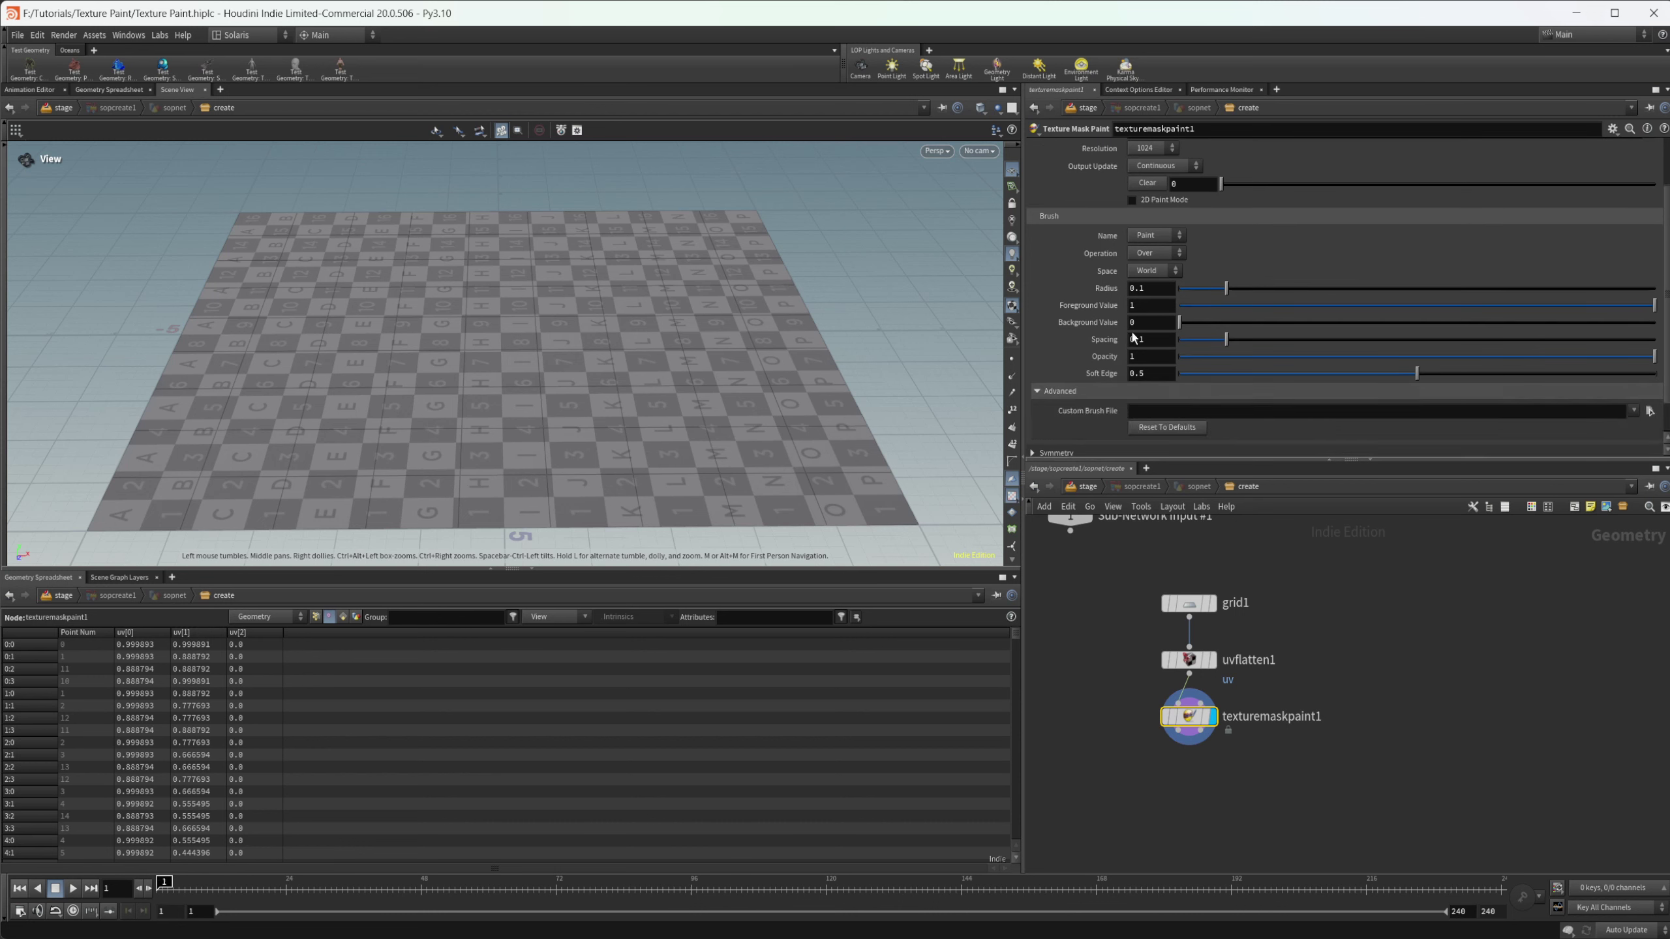
scroll(1117, 359, "down", 2)
left_click(1086, 408)
scroll(1121, 426, "down", 1)
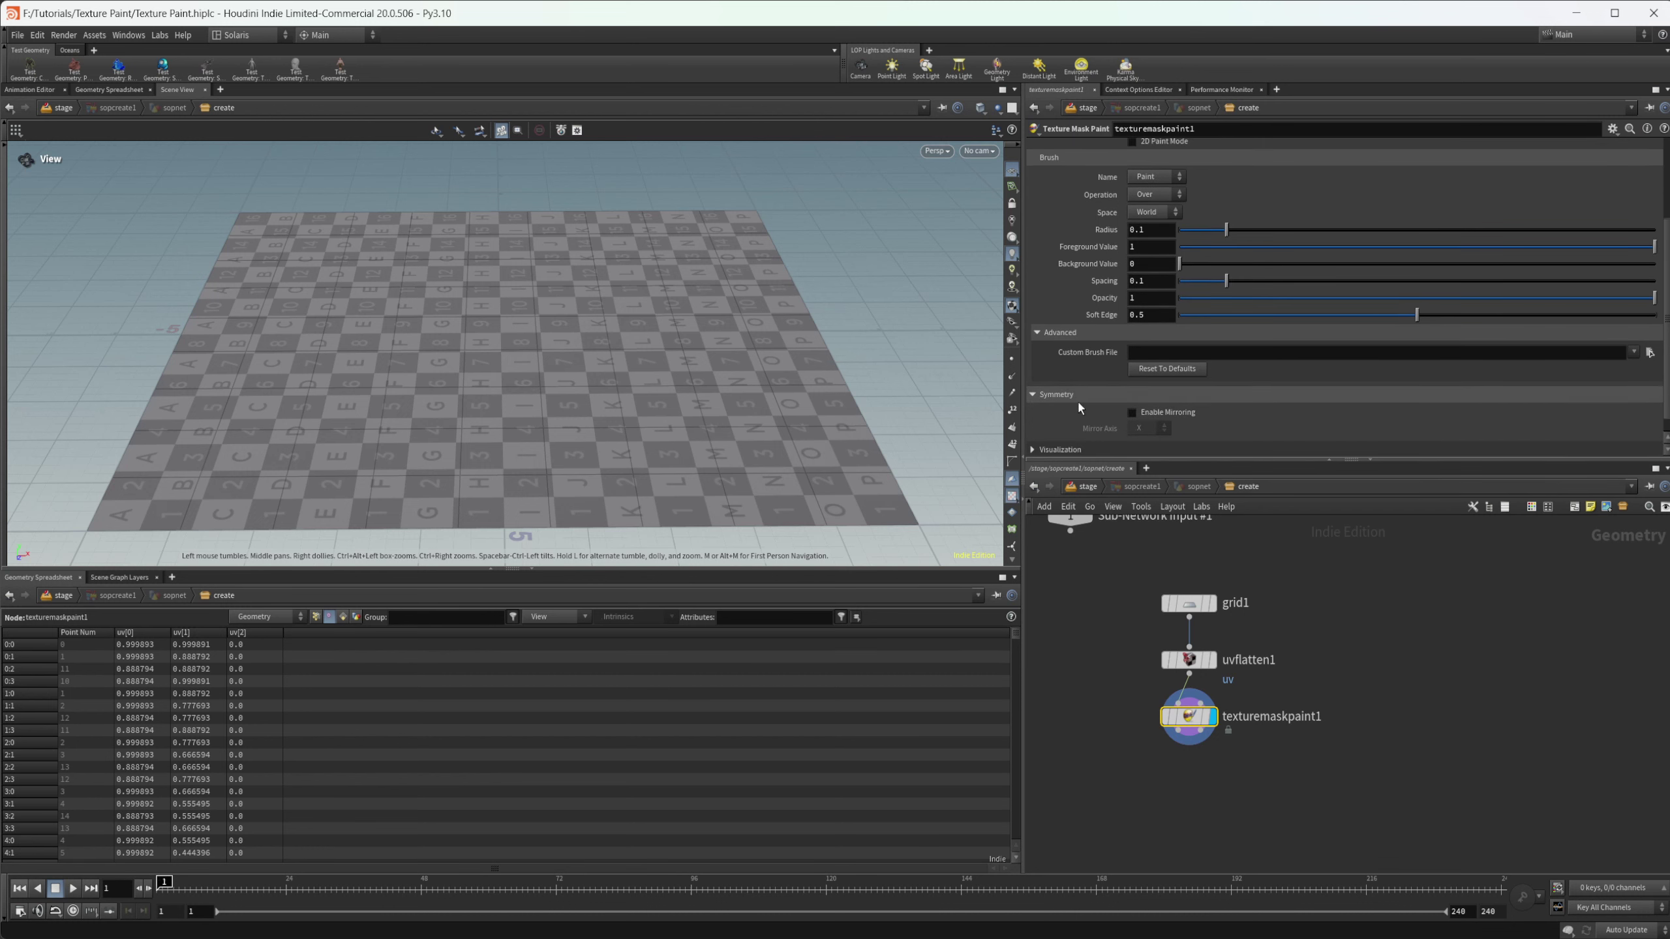
scroll(1078, 399, "down", 1)
left_click(1103, 427)
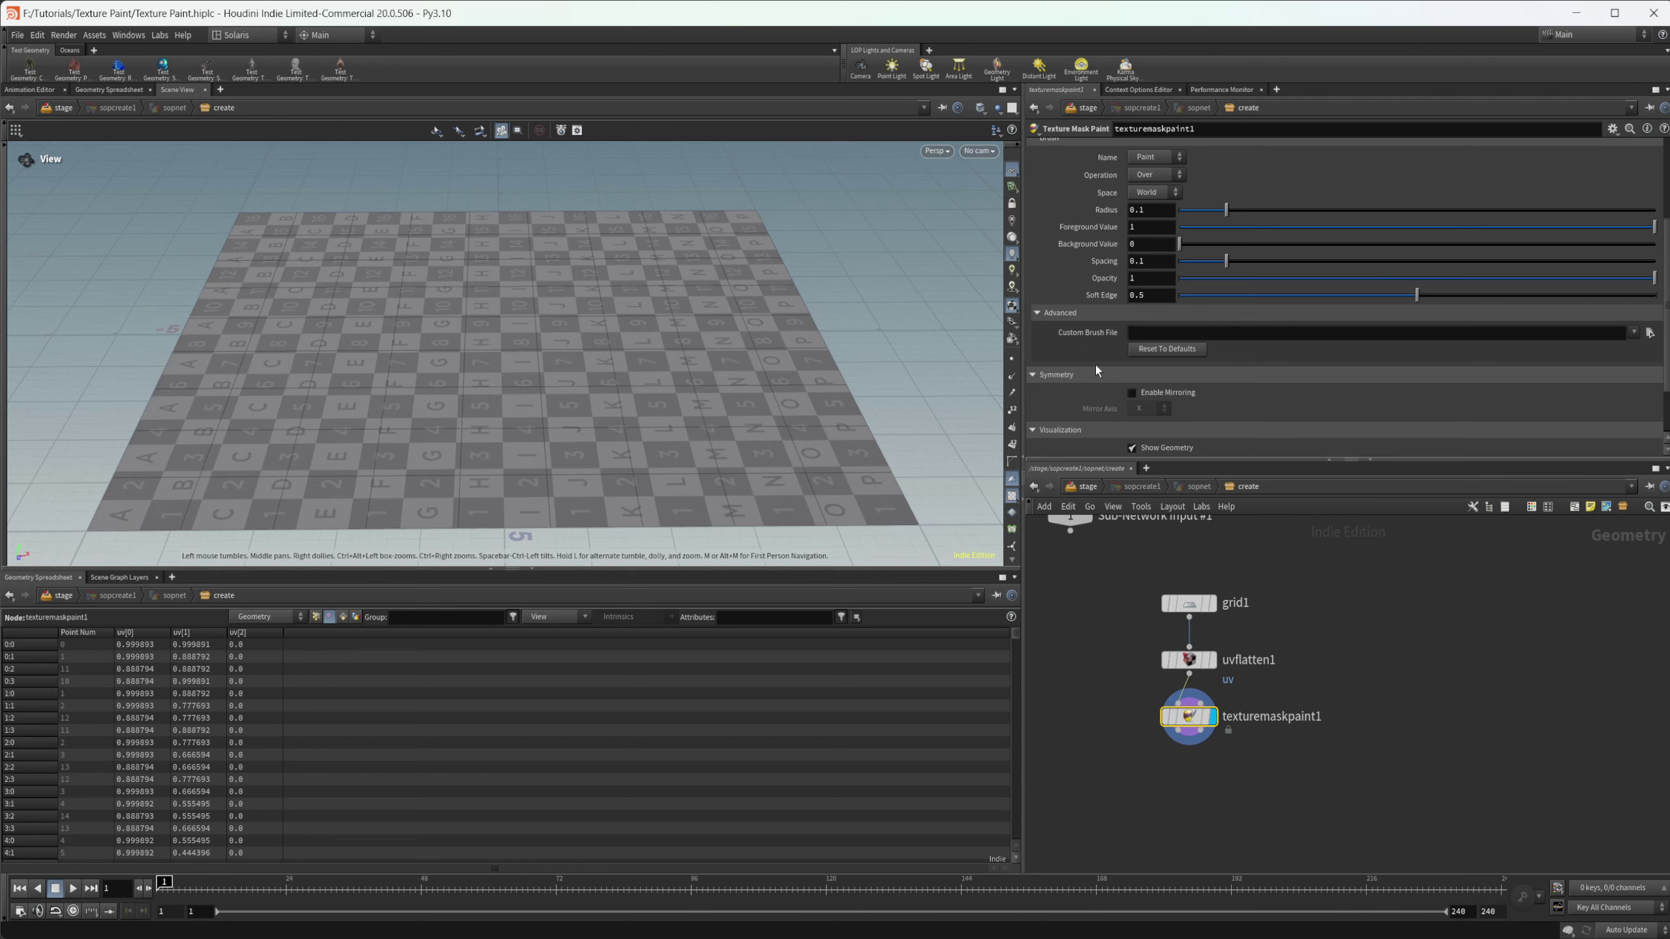
scroll(1106, 328, "down", 3)
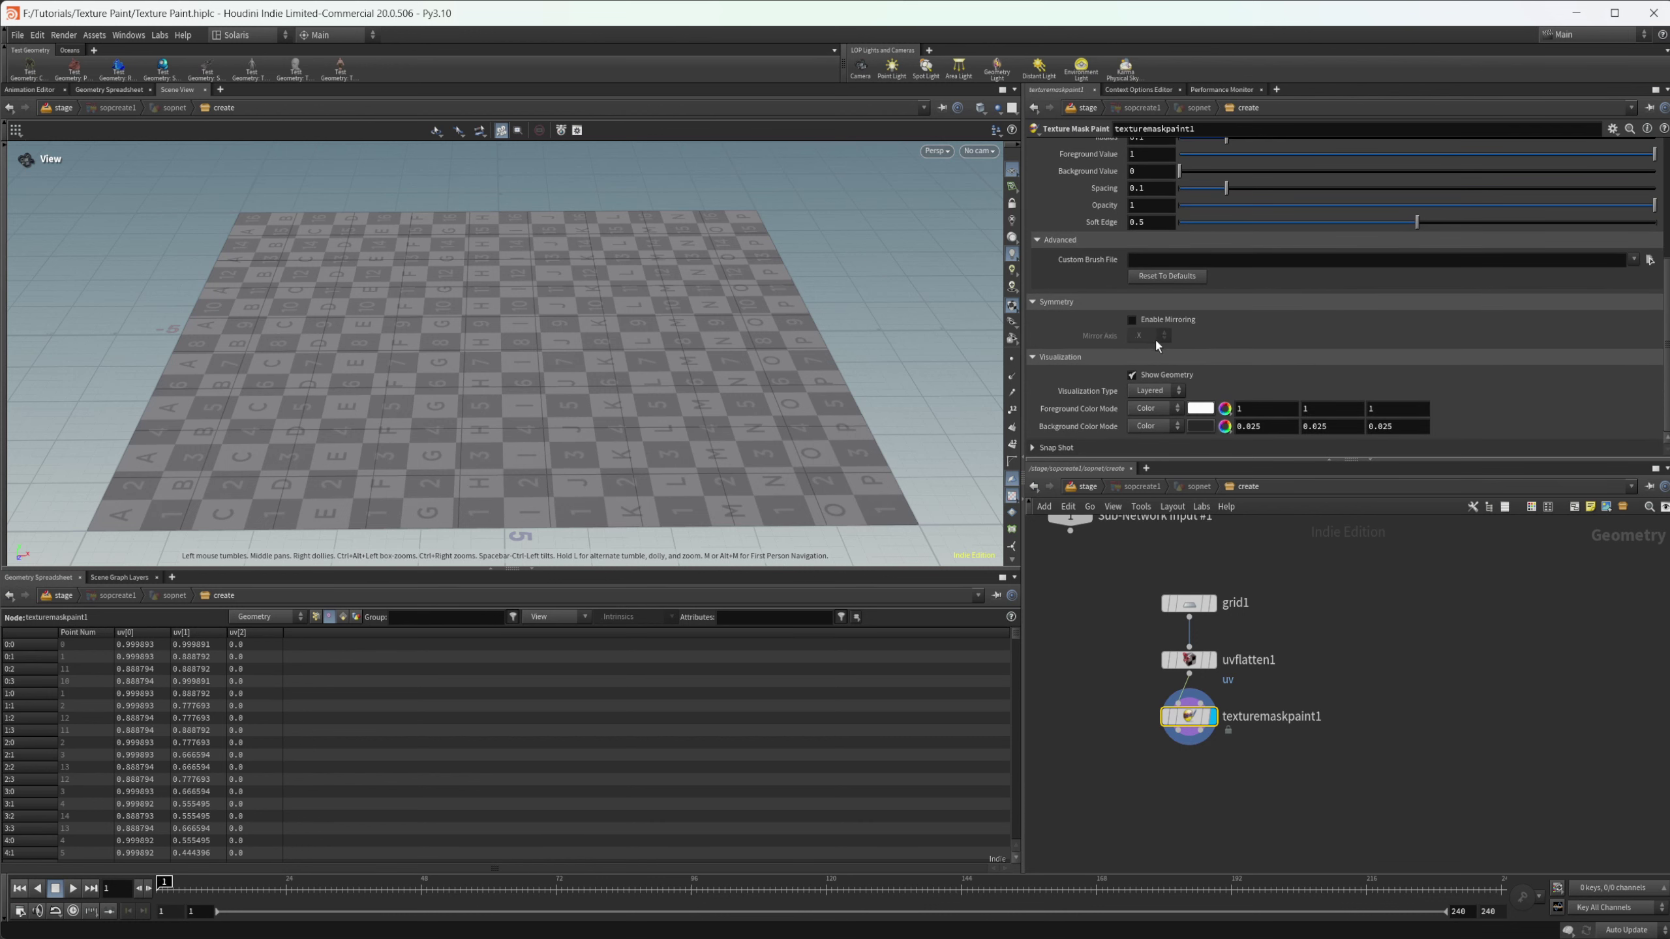
Set the mask's visualization Background Color to pure black (0, 0, 0).
left_click(1207, 426)
left_click(1020, 440)
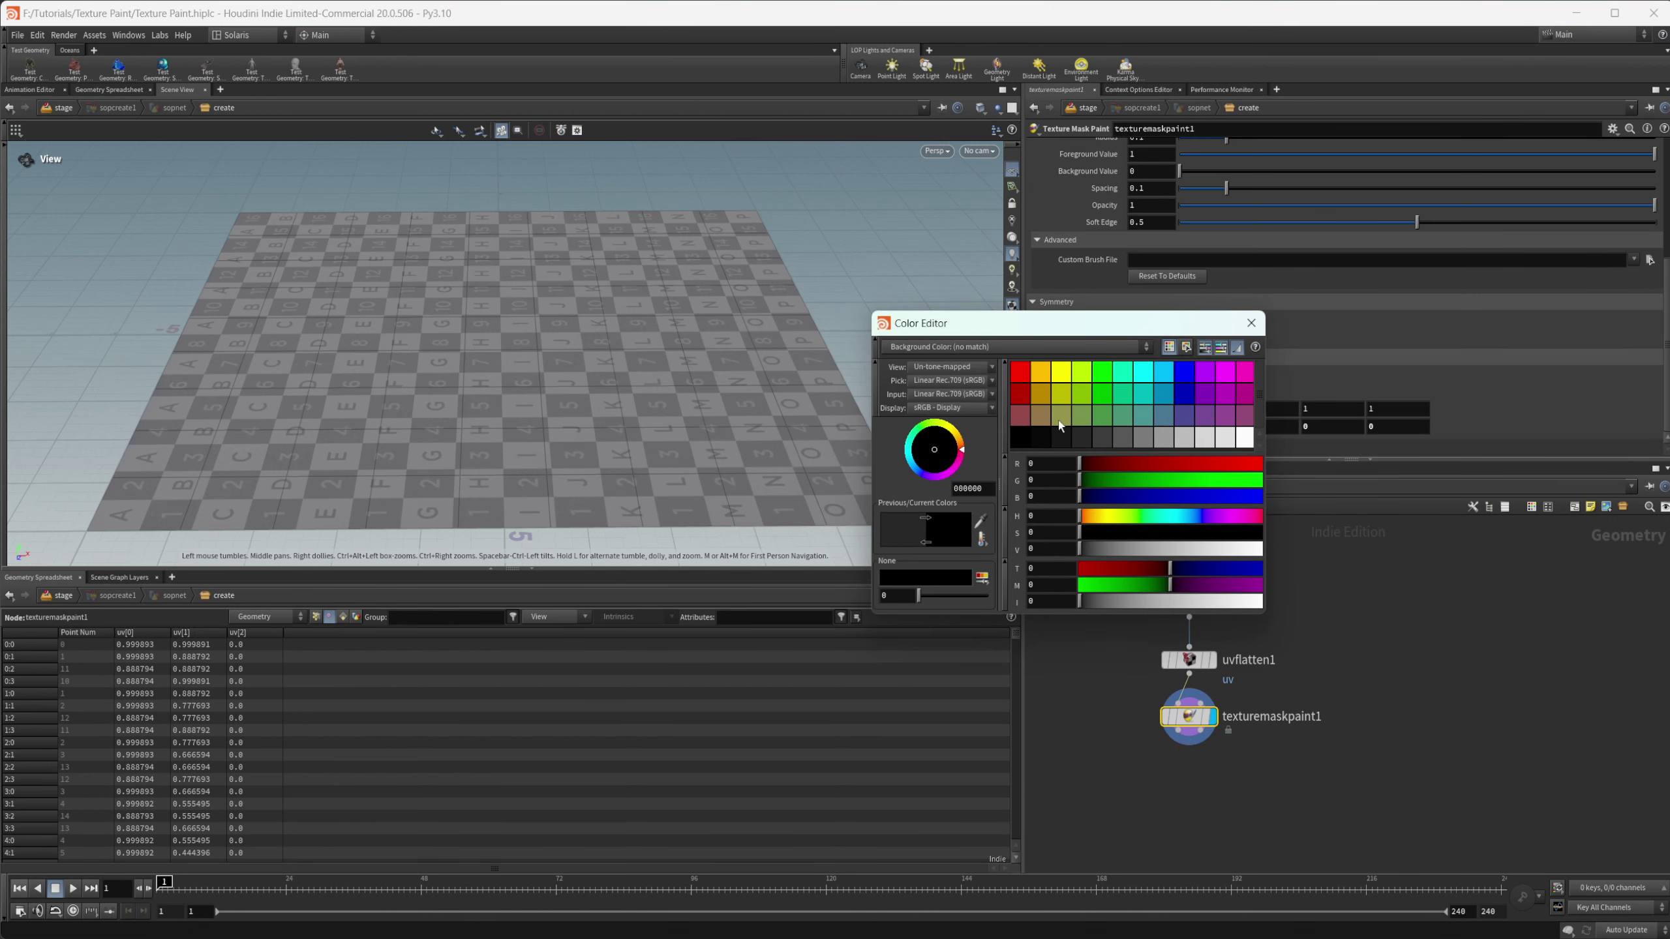
left_click(1251, 323)
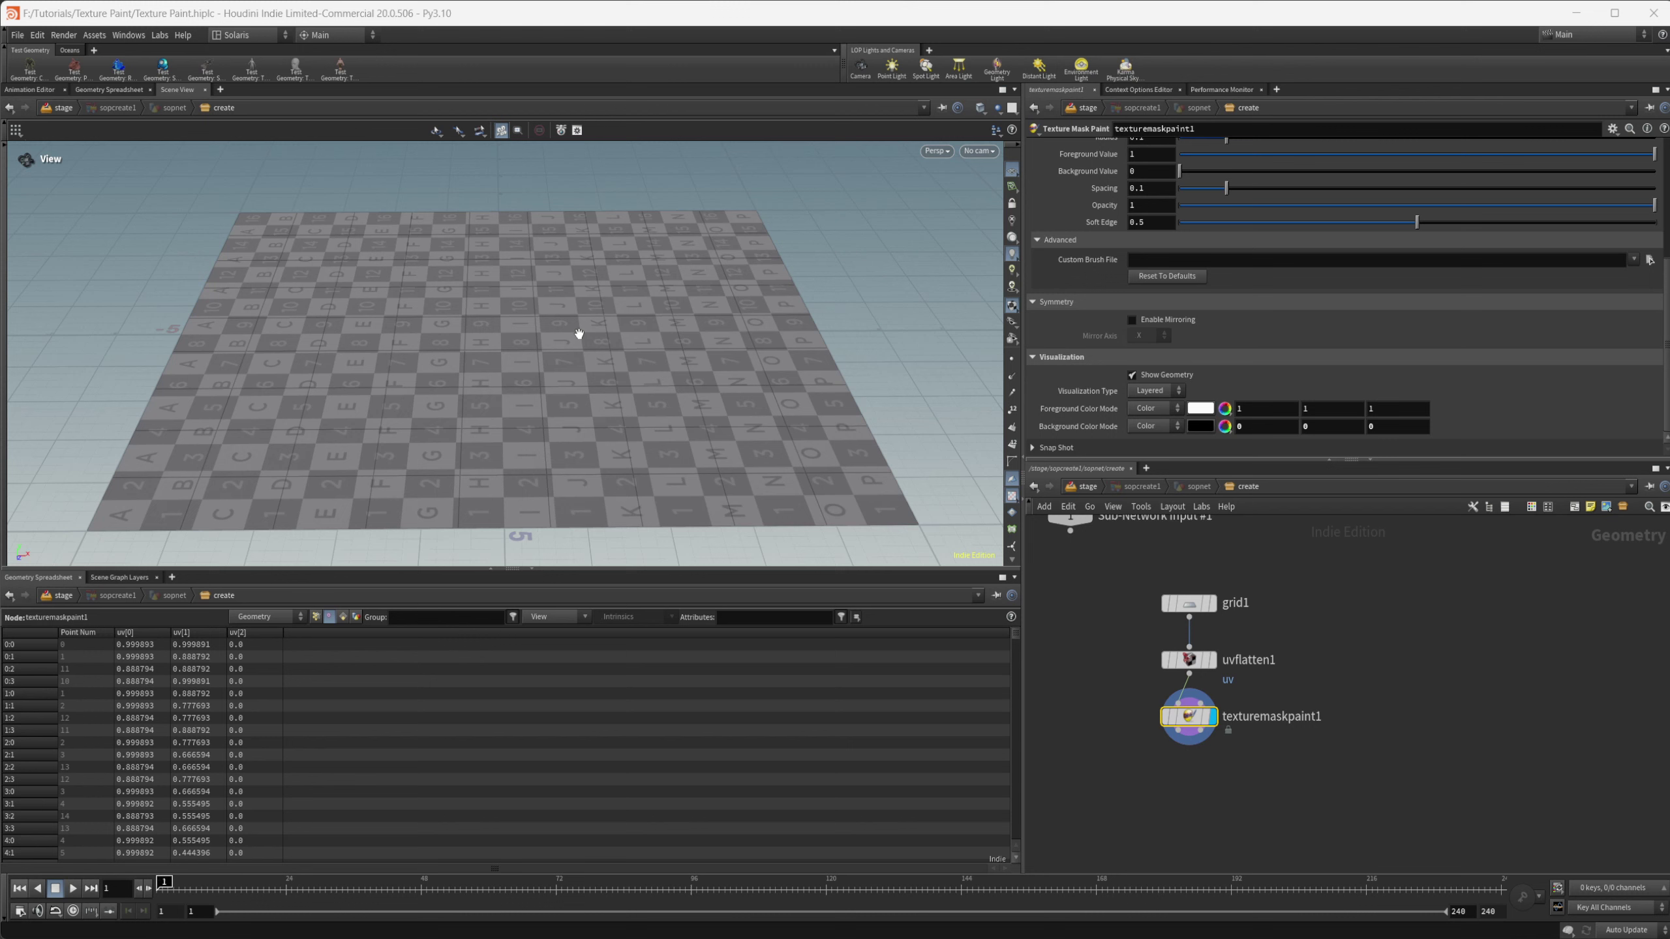
Activate mask painting on the black grid and enlarge the brush radius.
key("Return")
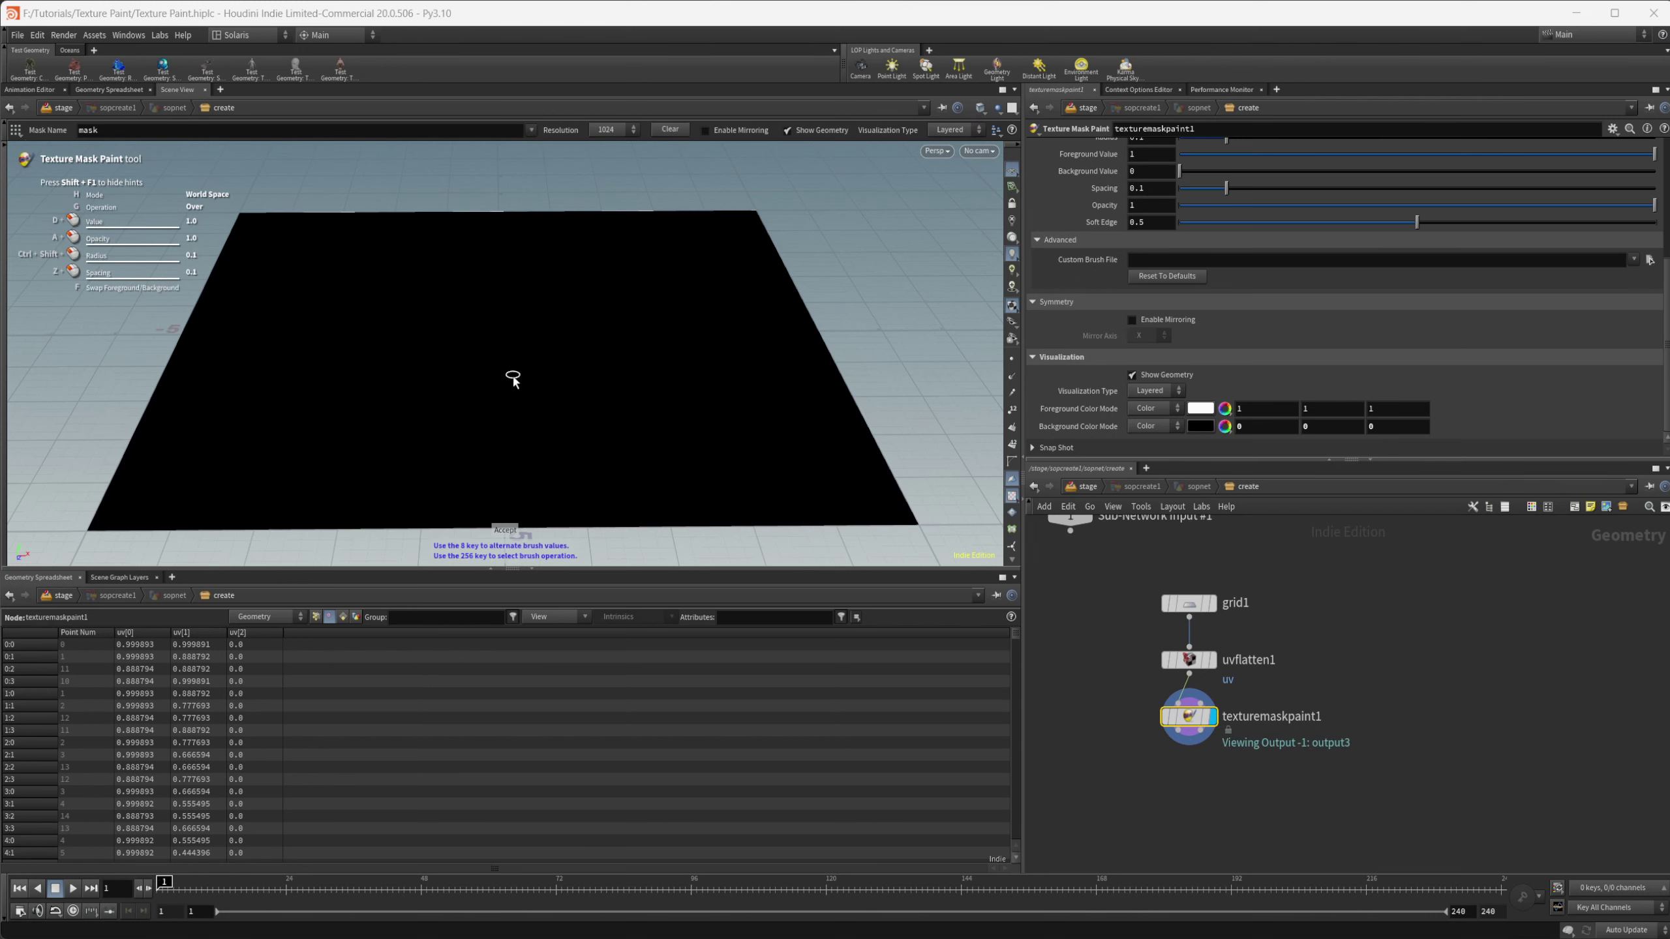
mouse_move(522, 373)
left_mouse_down()
mouse_move(490, 390)
mouse_move(518, 373)
left_mouse_up()
key("Return")
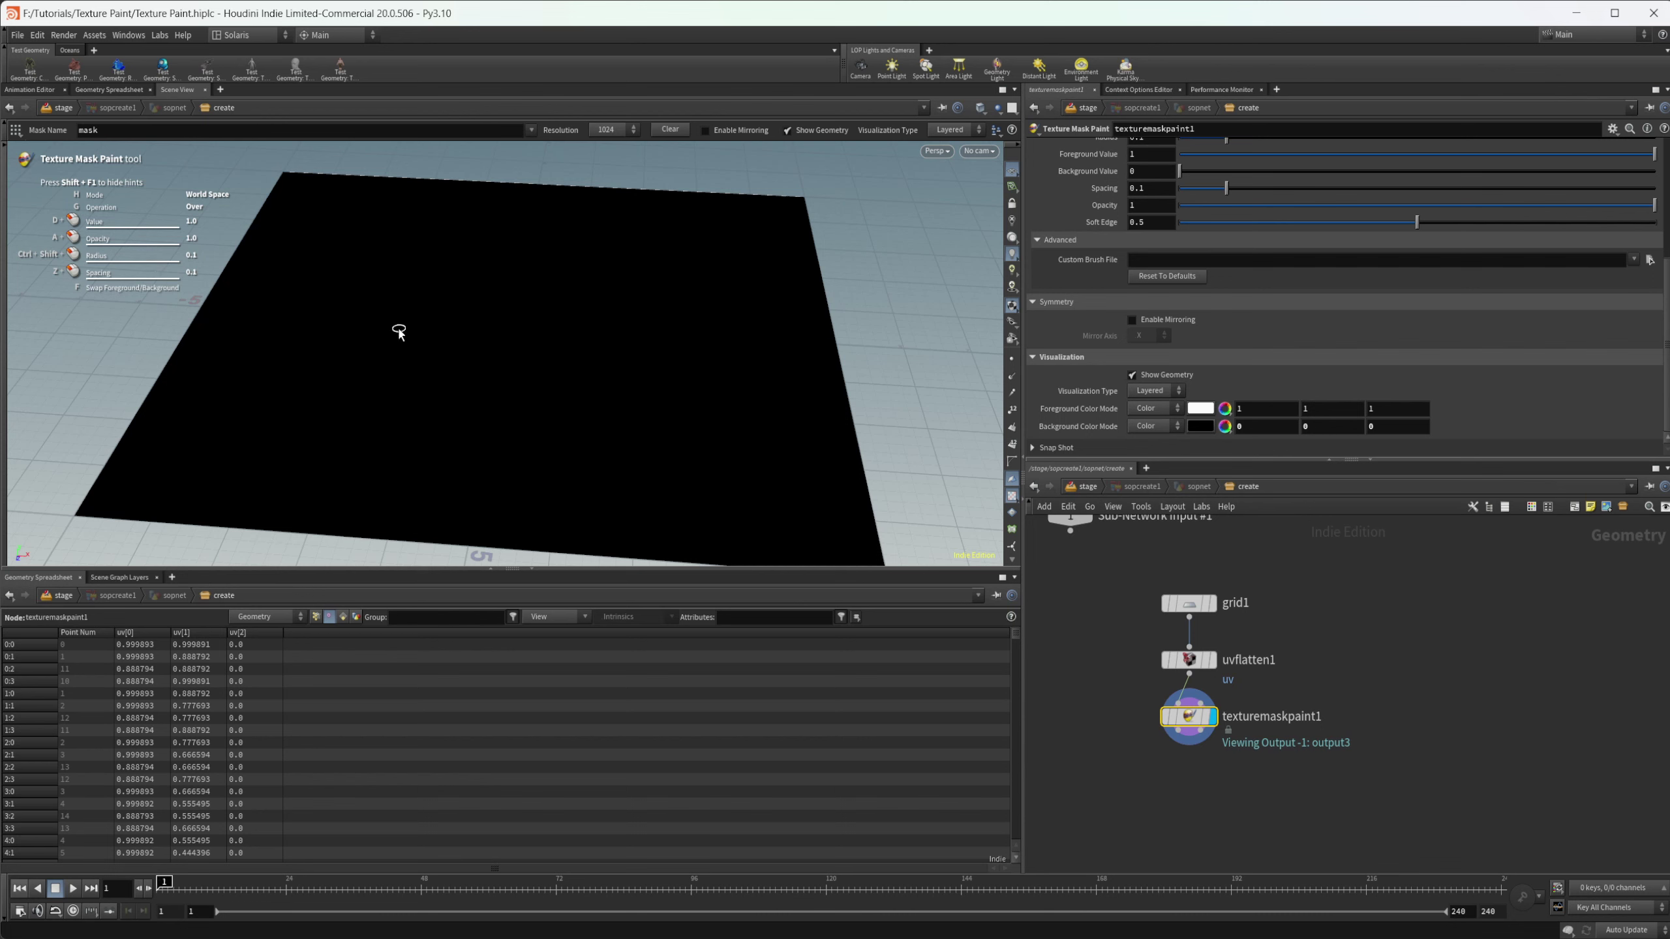
left_click_drag(377, 348, 556, 332, "ctrl+shift")
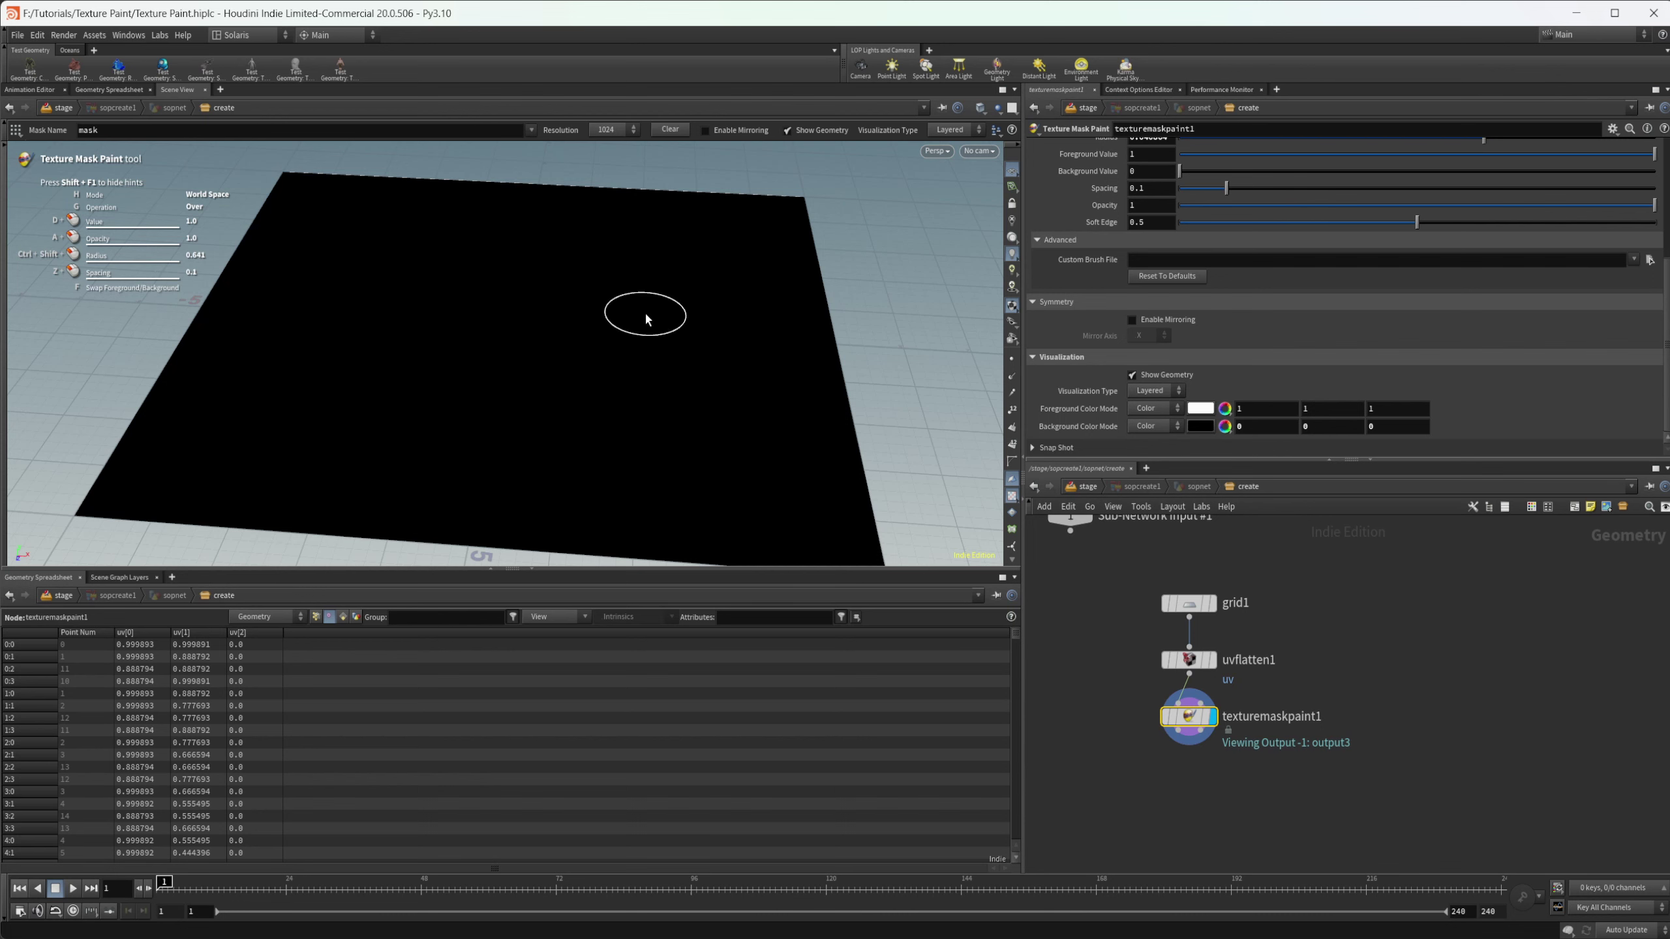
key("Escape")
left_click_drag(427, 308, 439, 309)
key("Return")
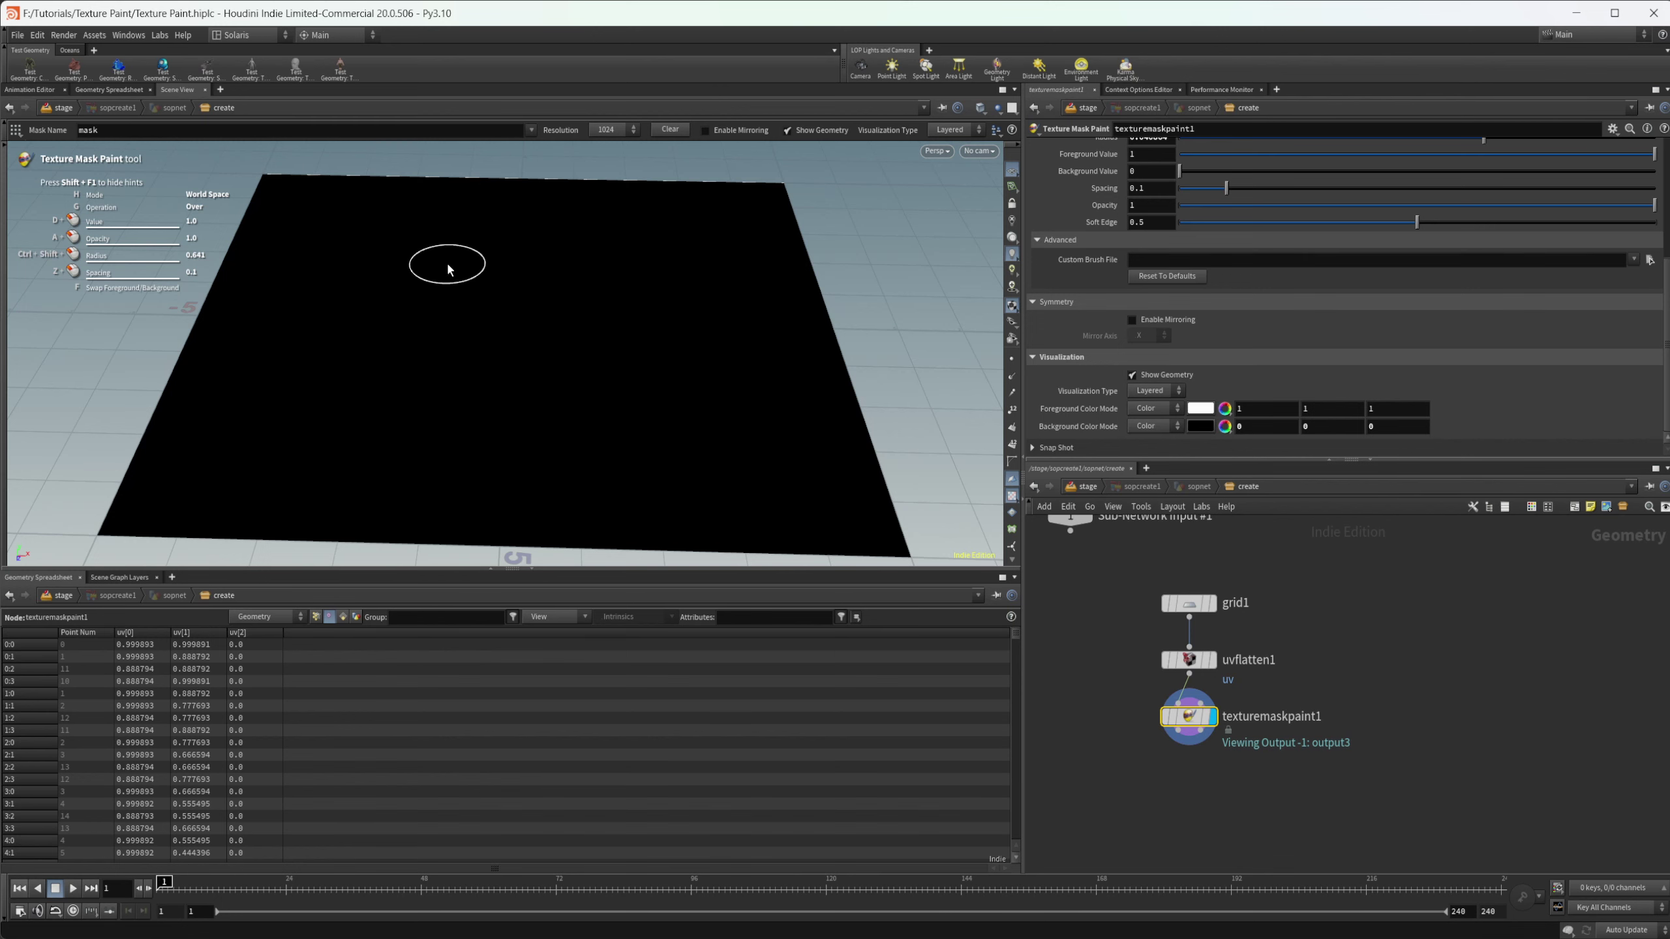
Paint two white eyes and a curved smile onto the mask, then exit painting.
mouse_move(399, 261)
left_mouse_down()
mouse_move(403, 294)
mouse_move(371, 269)
mouse_move(419, 259)
left_mouse_up()
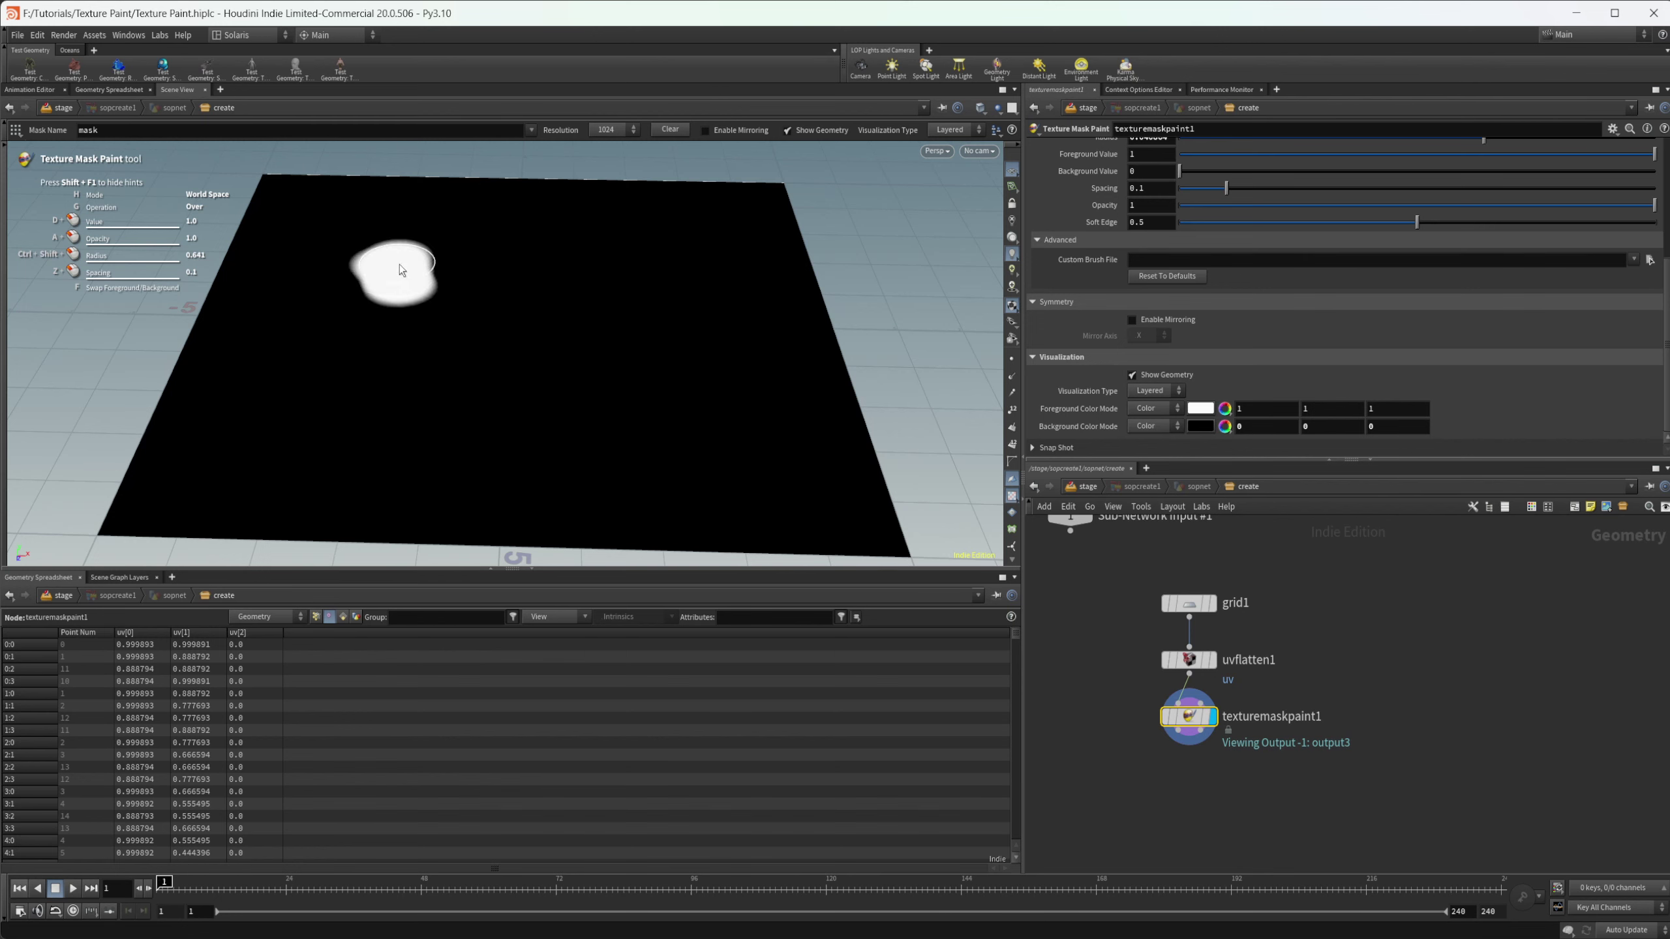
left_click_drag(634, 263, 644, 287)
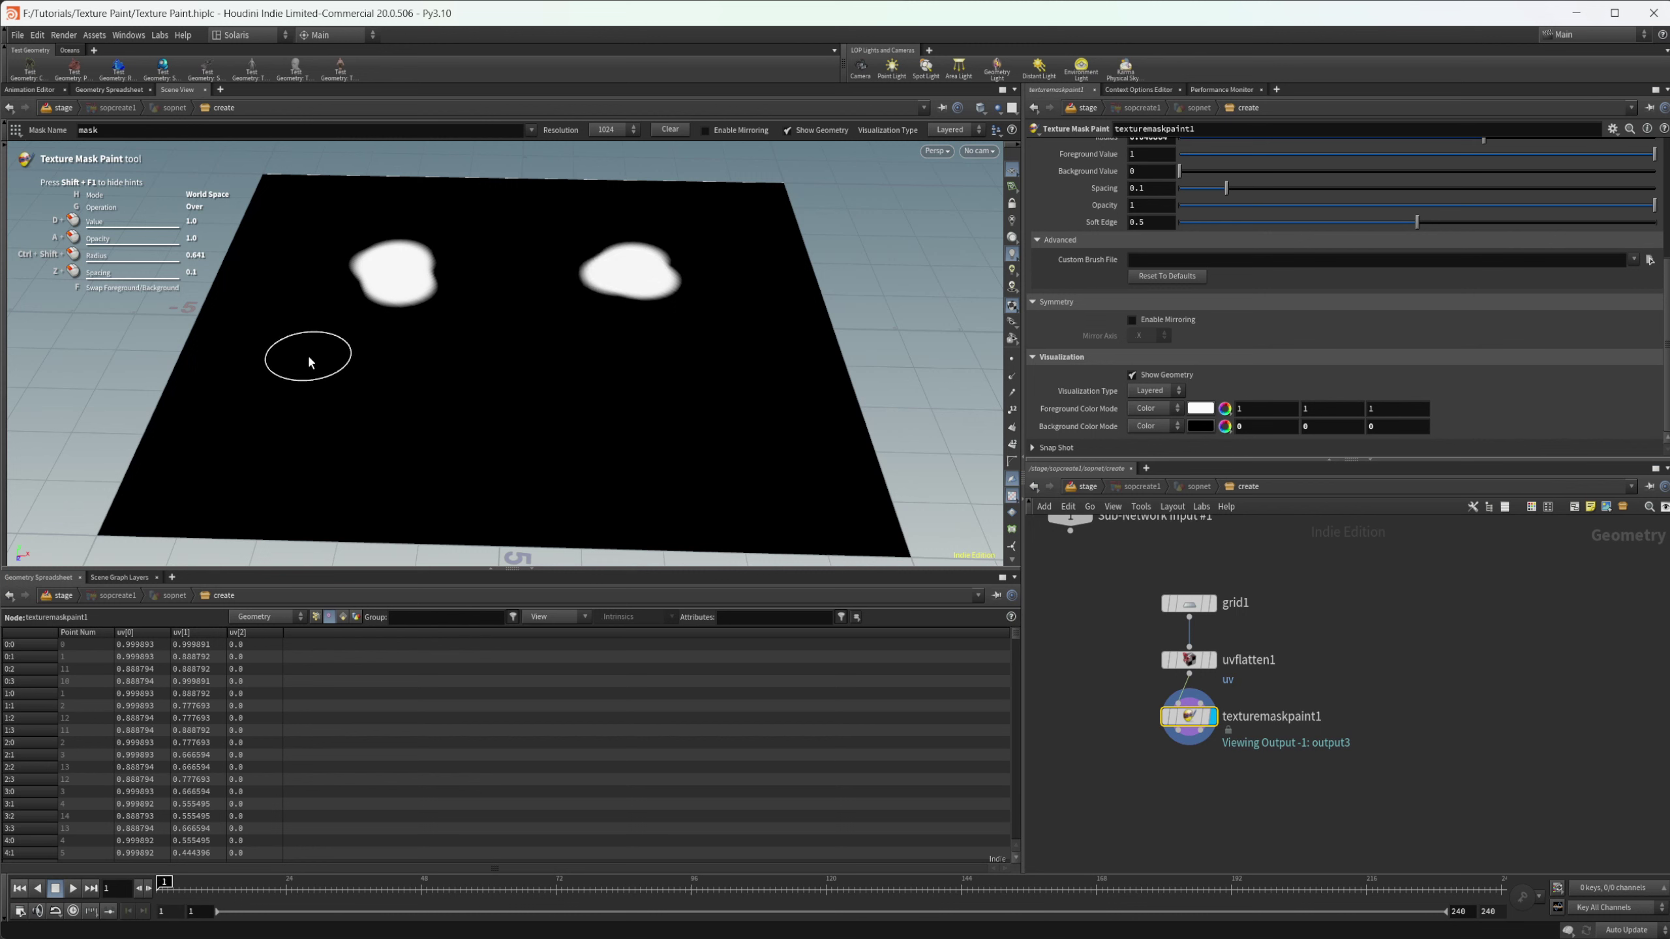
mouse_move(306, 358)
left_mouse_down()
mouse_move(509, 473)
mouse_move(659, 465)
mouse_move(719, 423)
left_mouse_up()
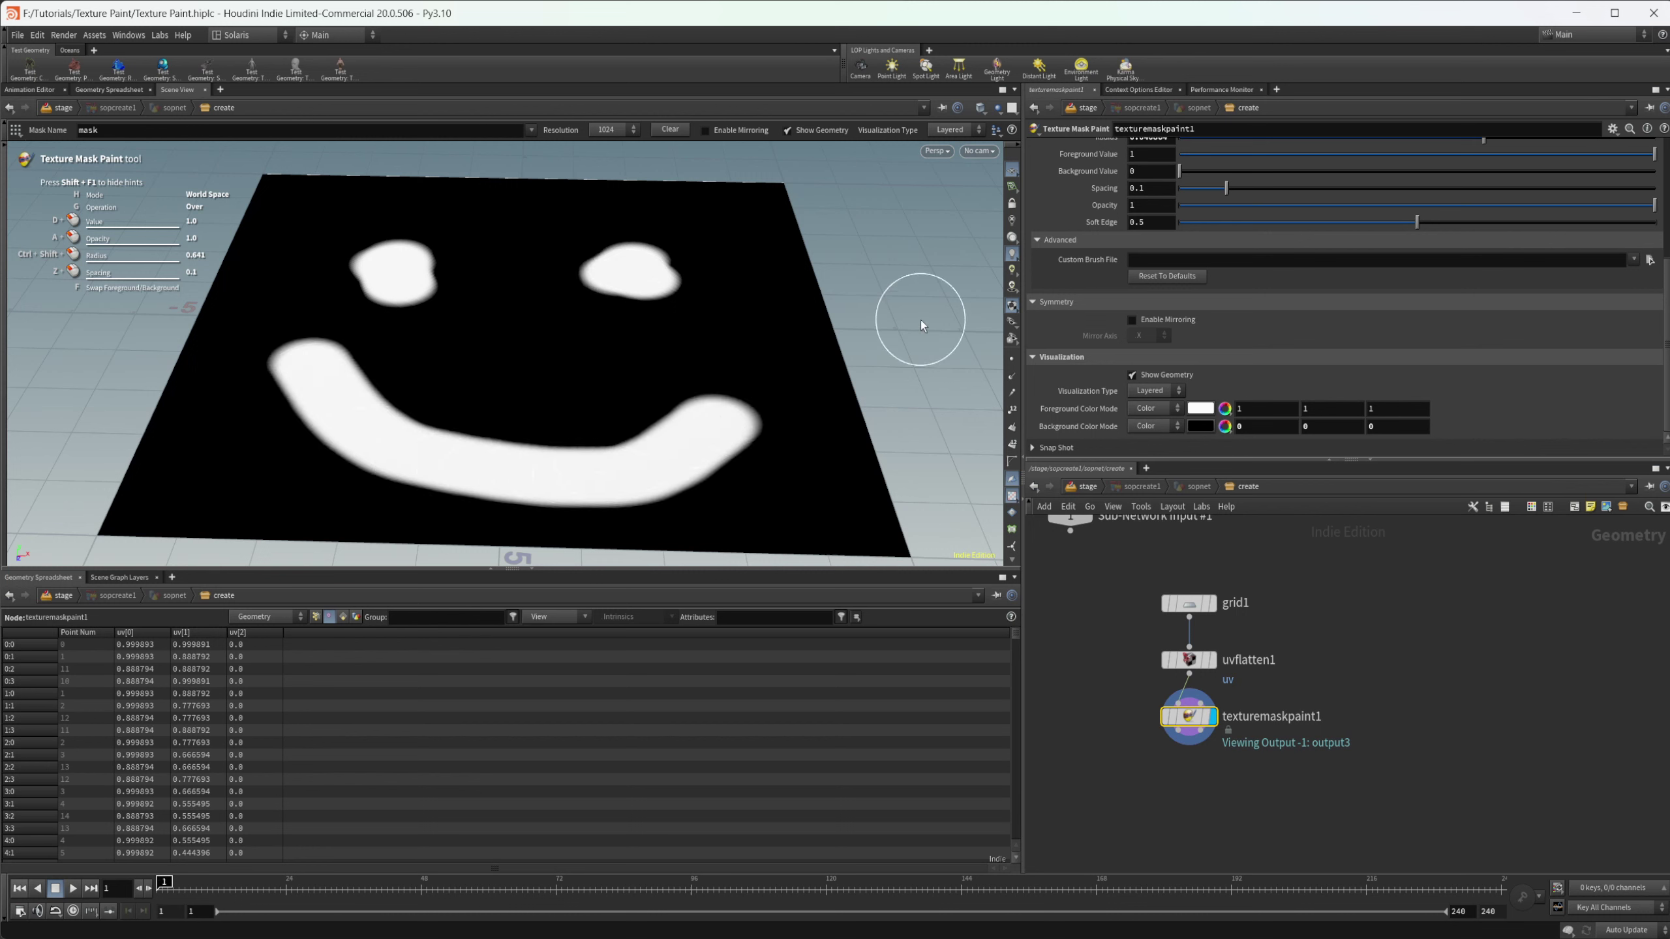
key("Escape")
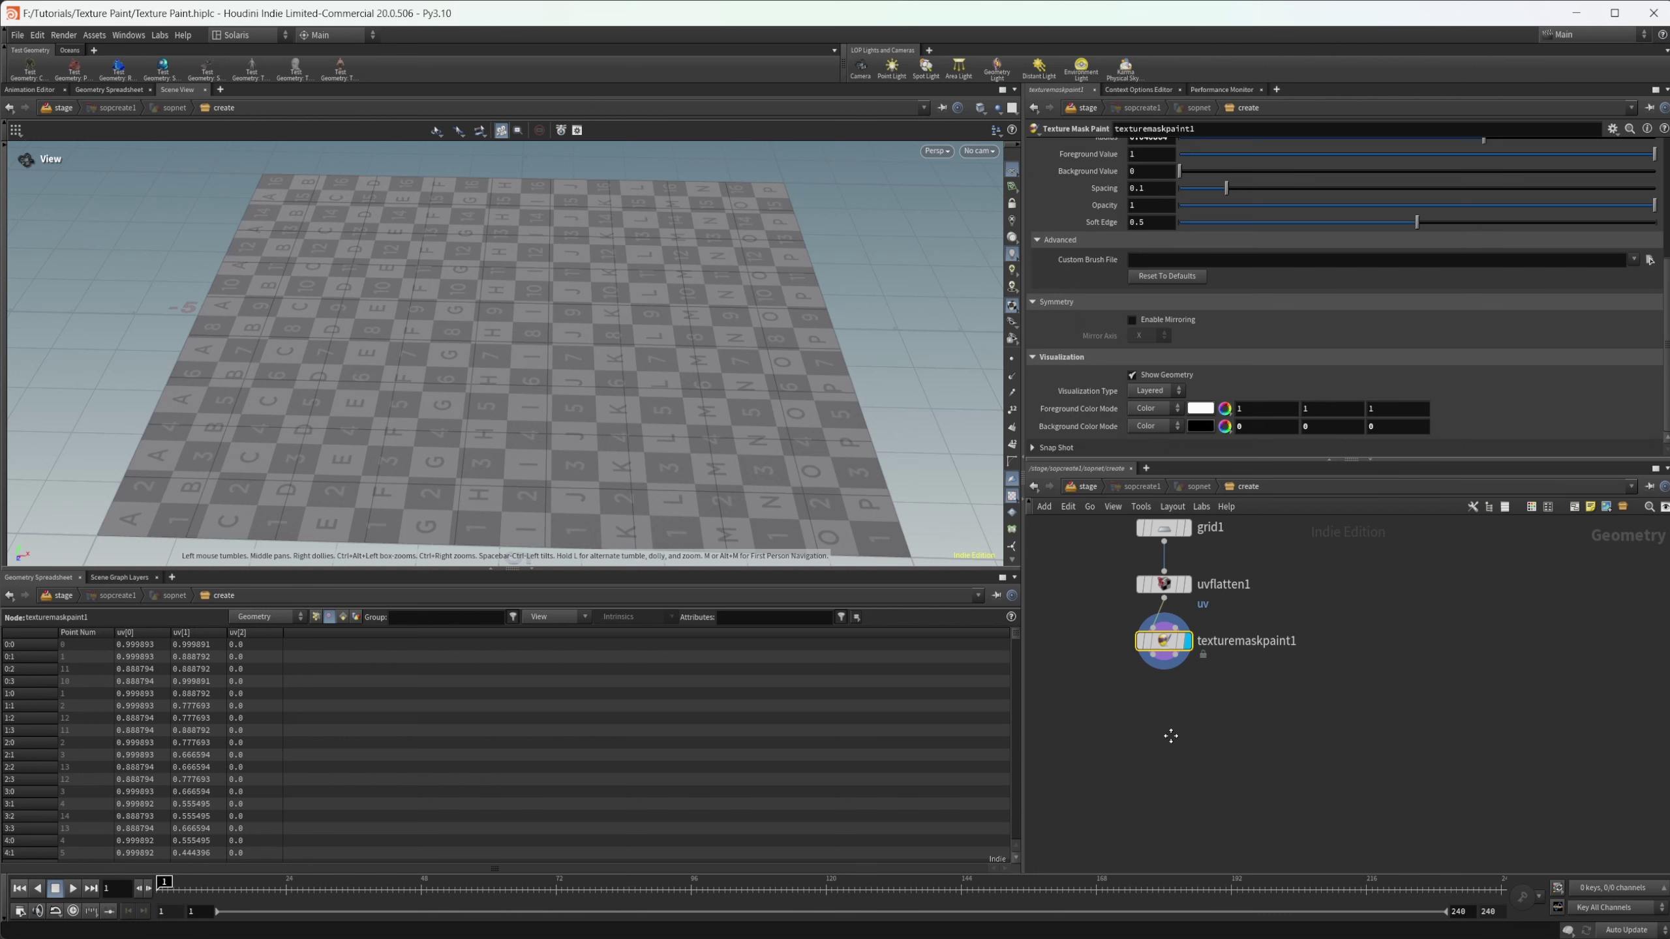
Search 'scatt' and place a Scatter in Texture Mask node below texturemaskpaint1.
key("Tab")
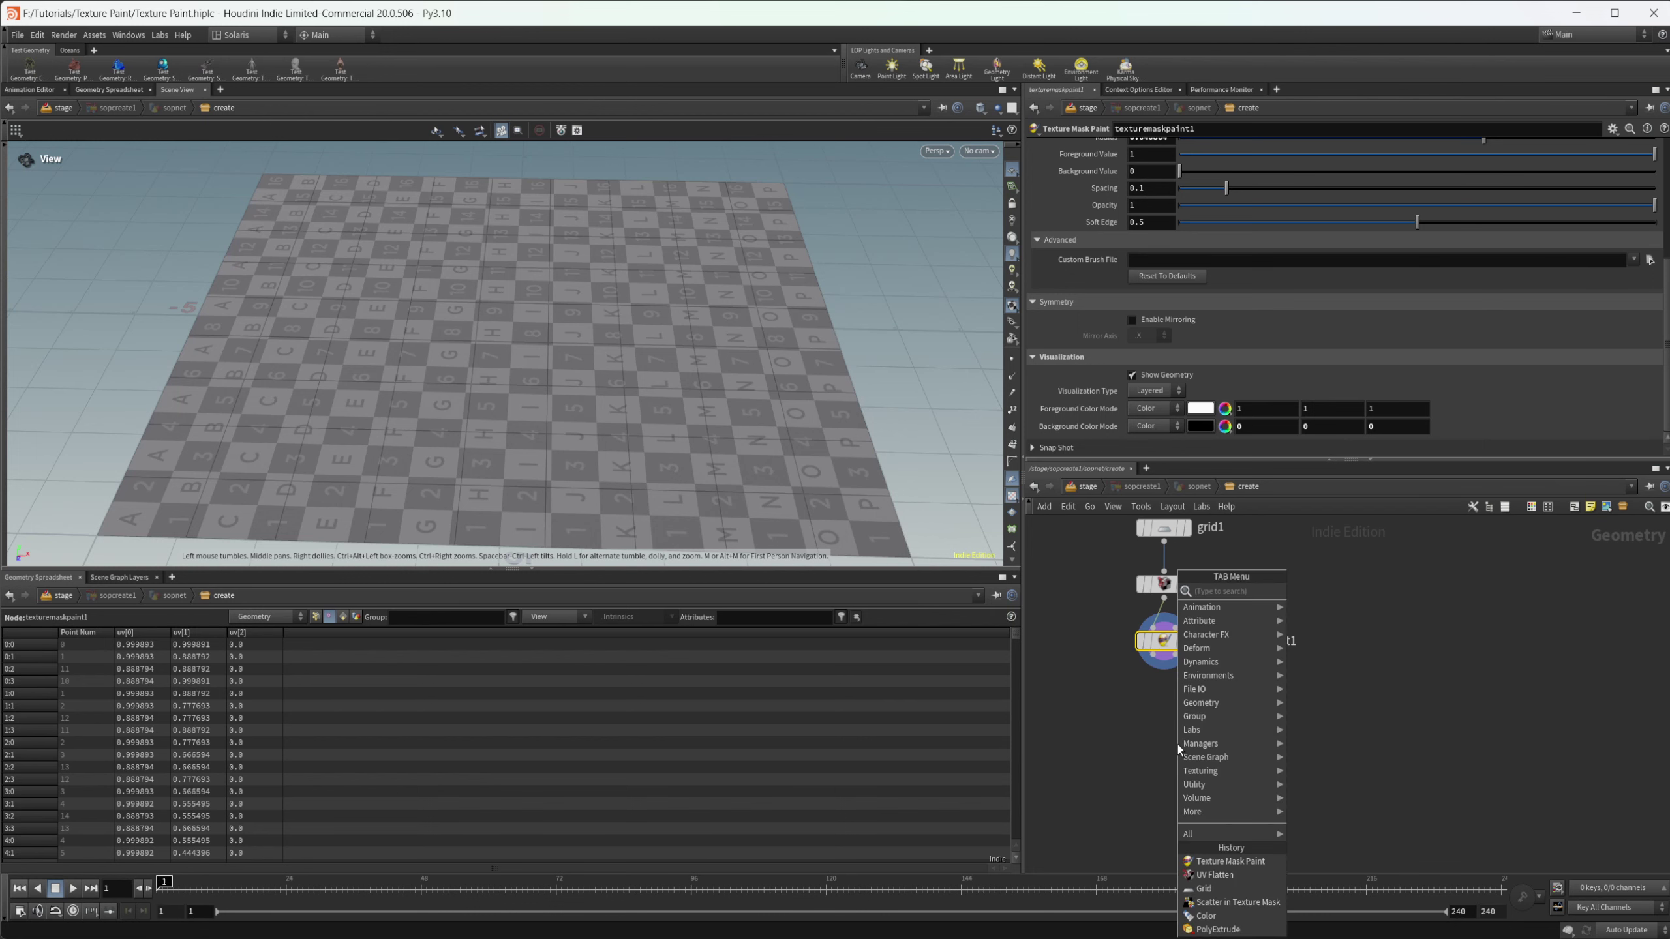
type("sc")
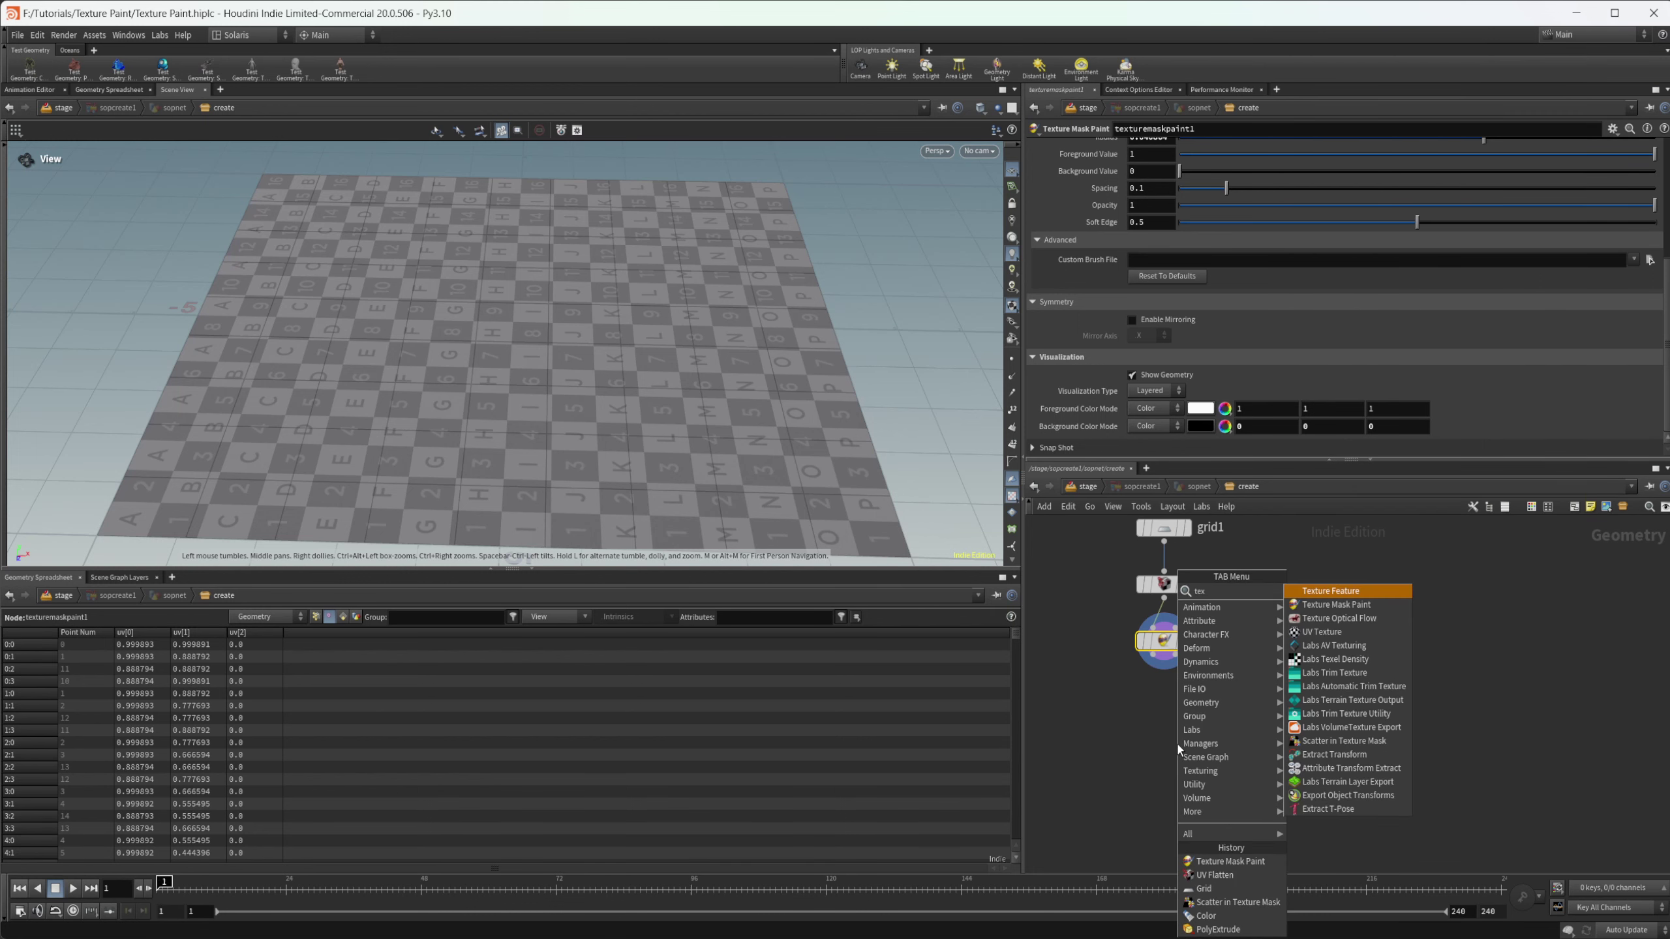
type("att")
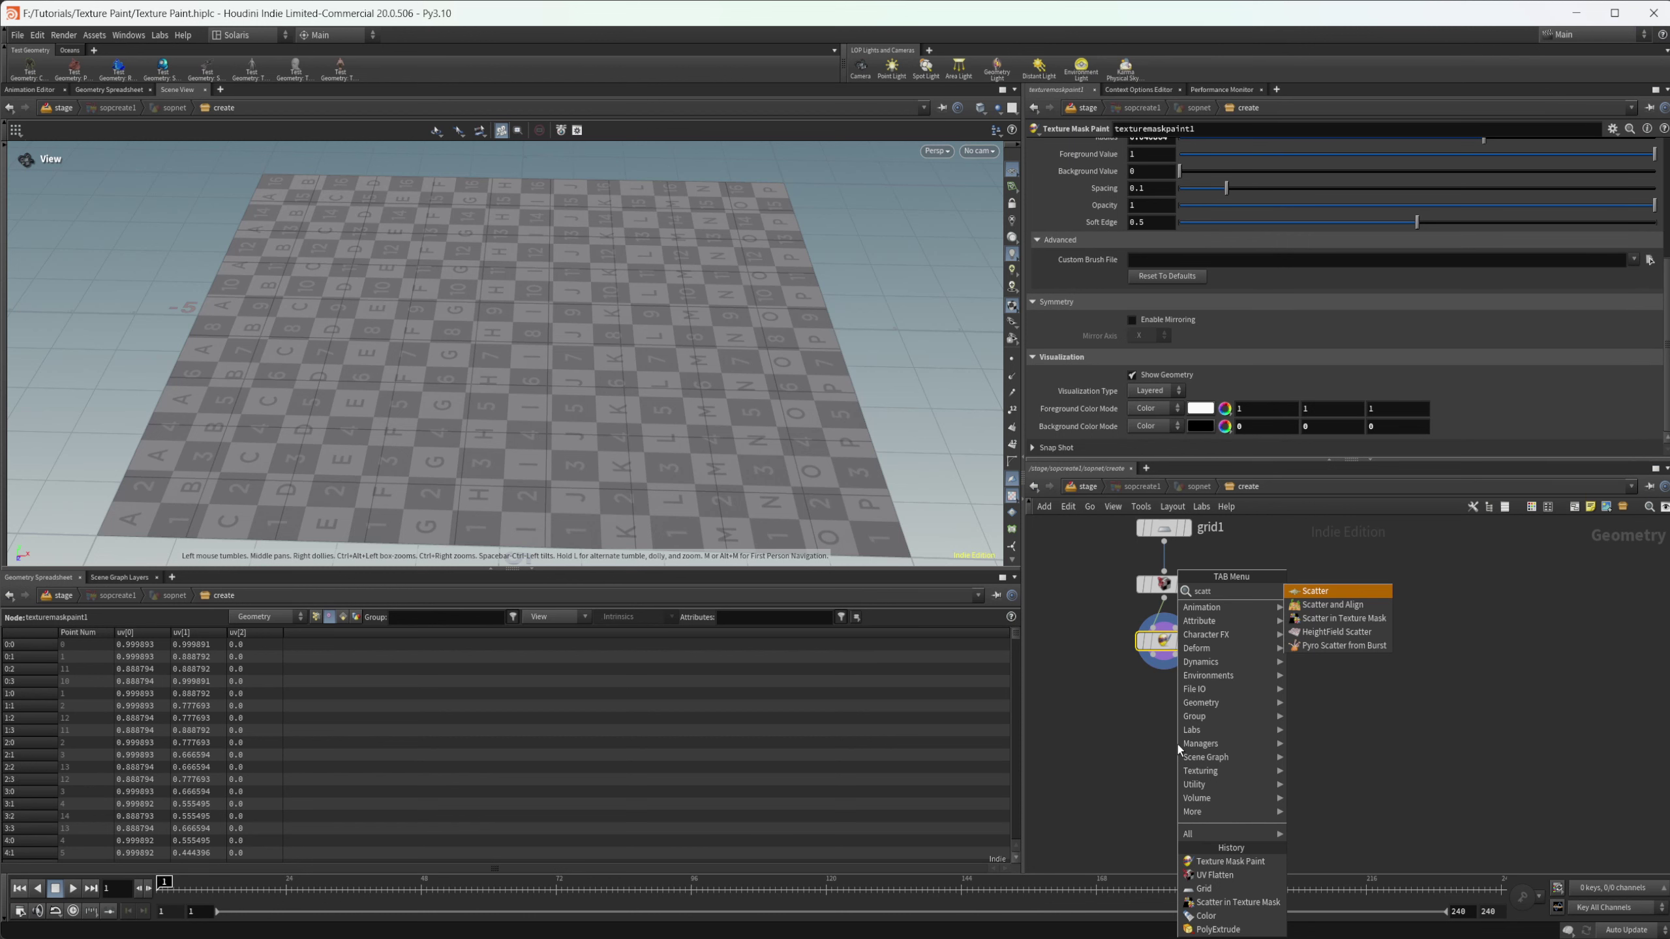
key("Down")
key("Down")
key("Return")
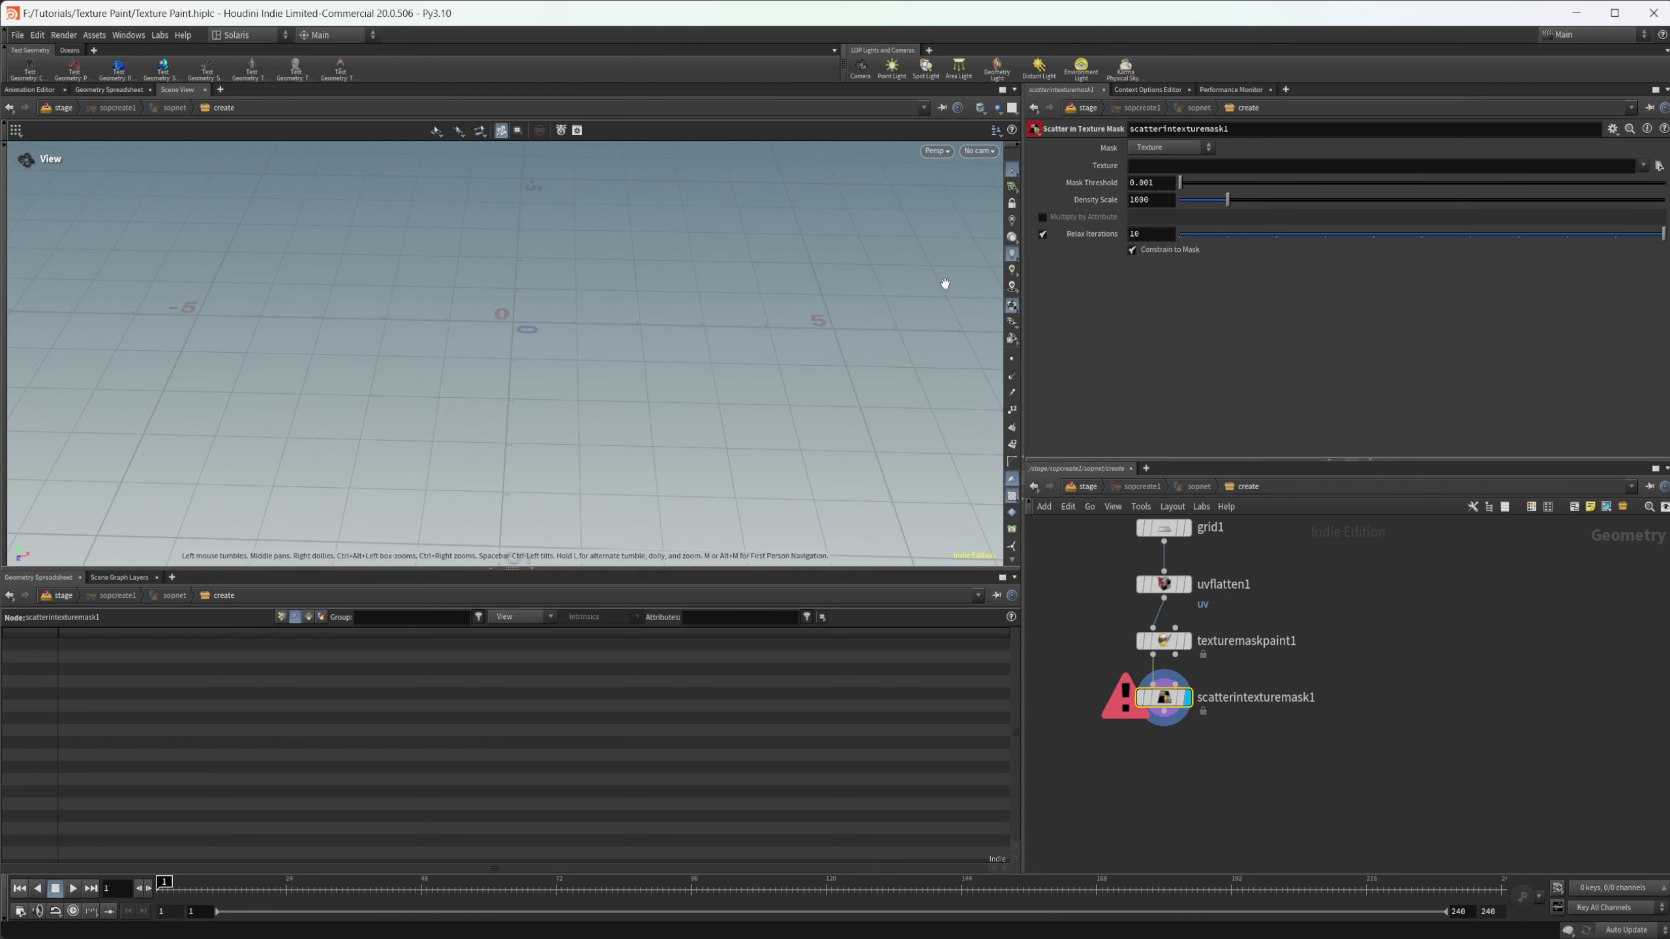
Set the scatter's Mask to Texture Primitive with Texture Name 'mask'.
left_click_drag(756, 420, 745, 411)
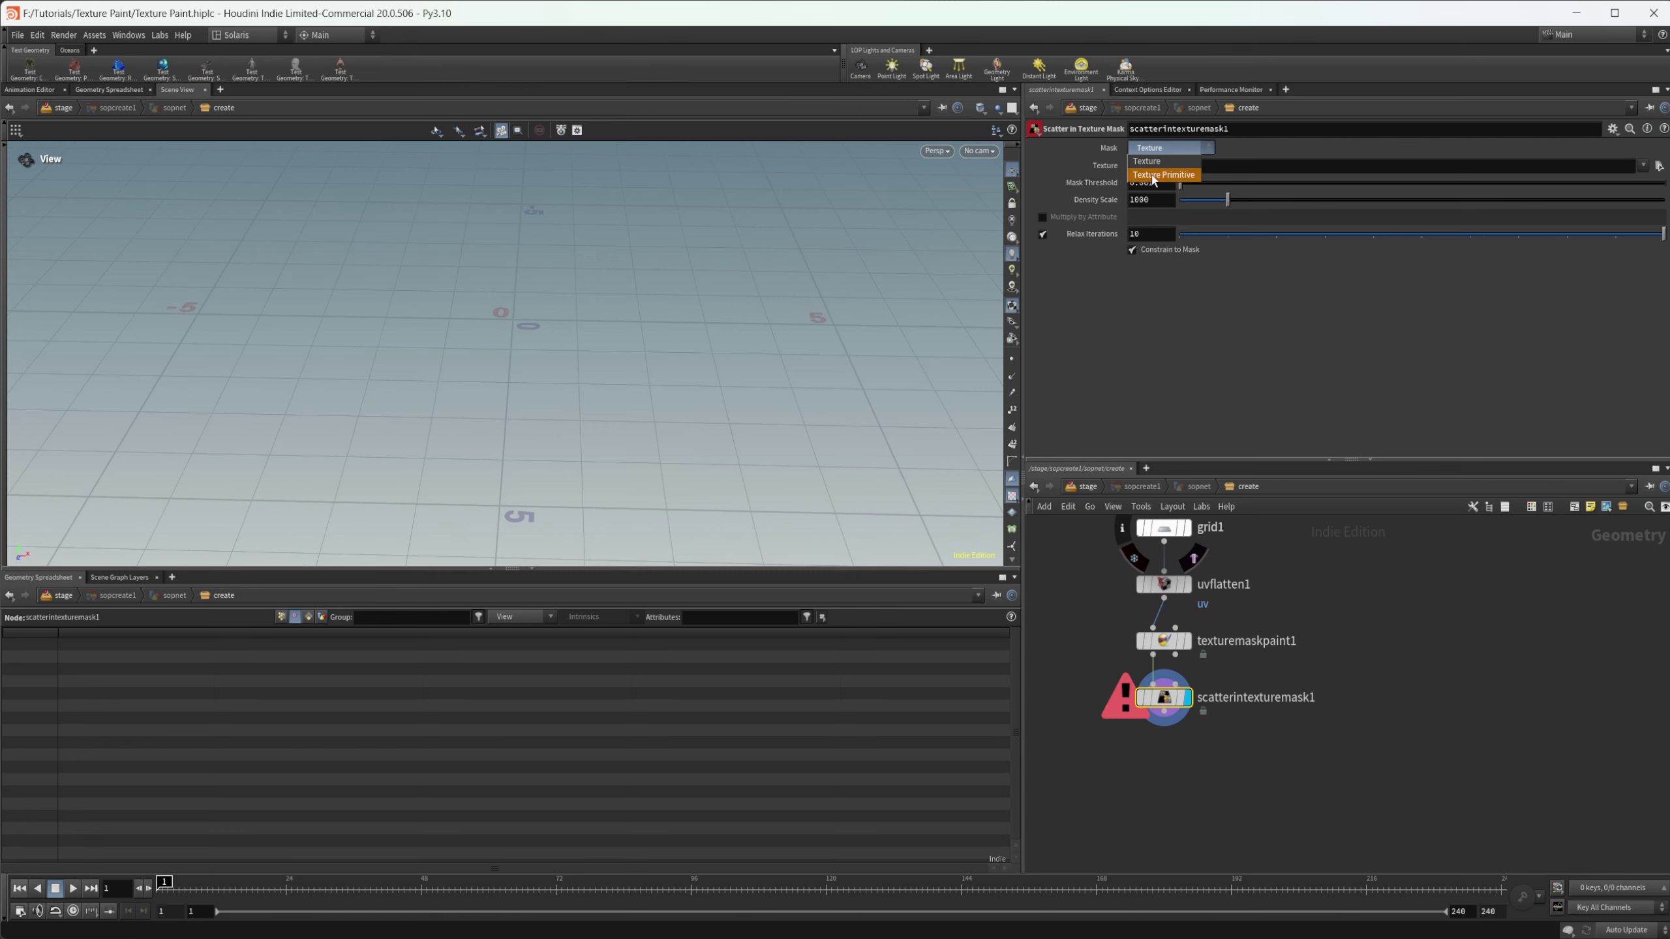
left_click(1155, 177)
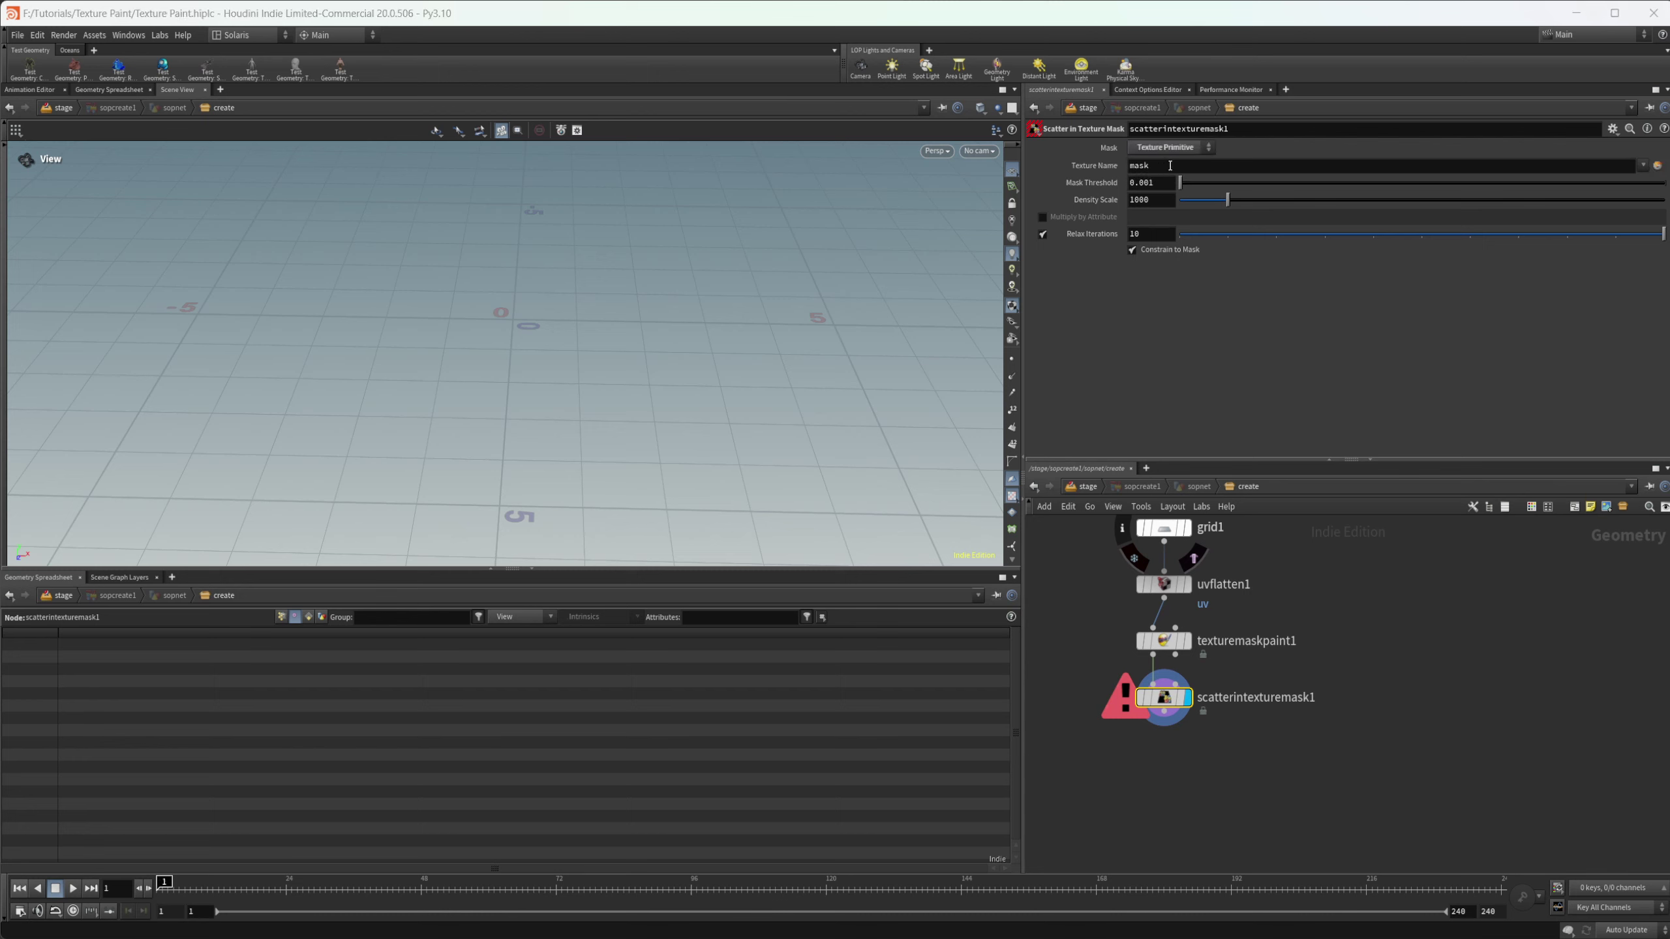
double_click(1170, 165)
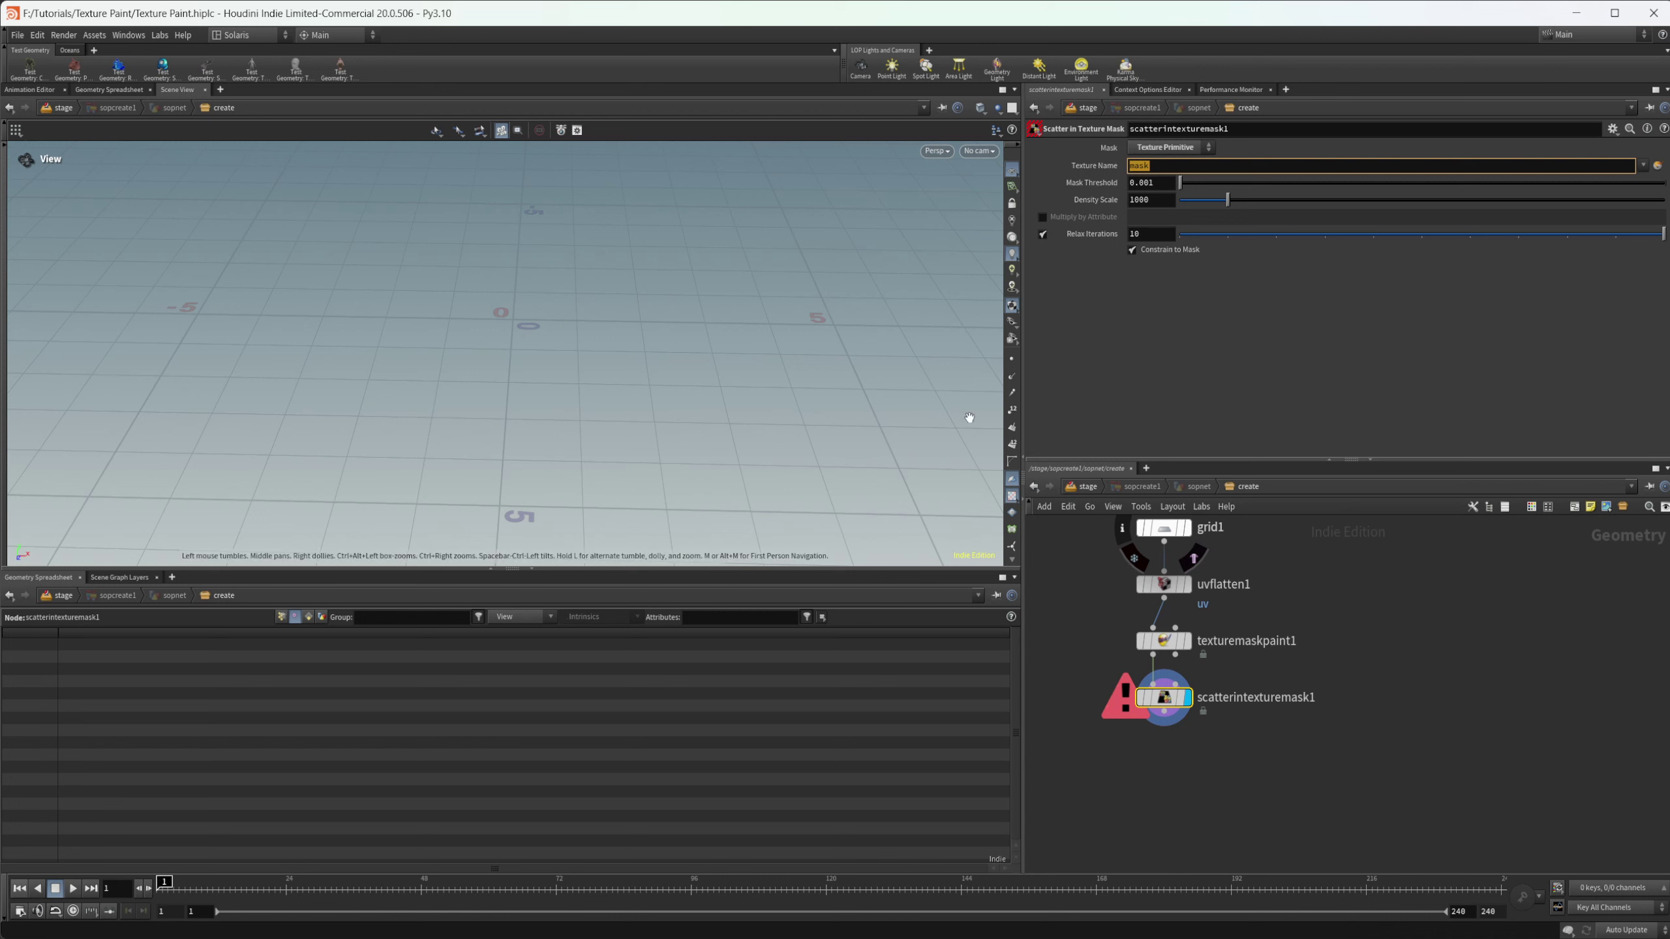
Wire texturemaskpaint1's second output into scatterintexturemask1's Texture Mask input to fill the smiley with points.
left_click_drag(1167, 707, 1167, 743)
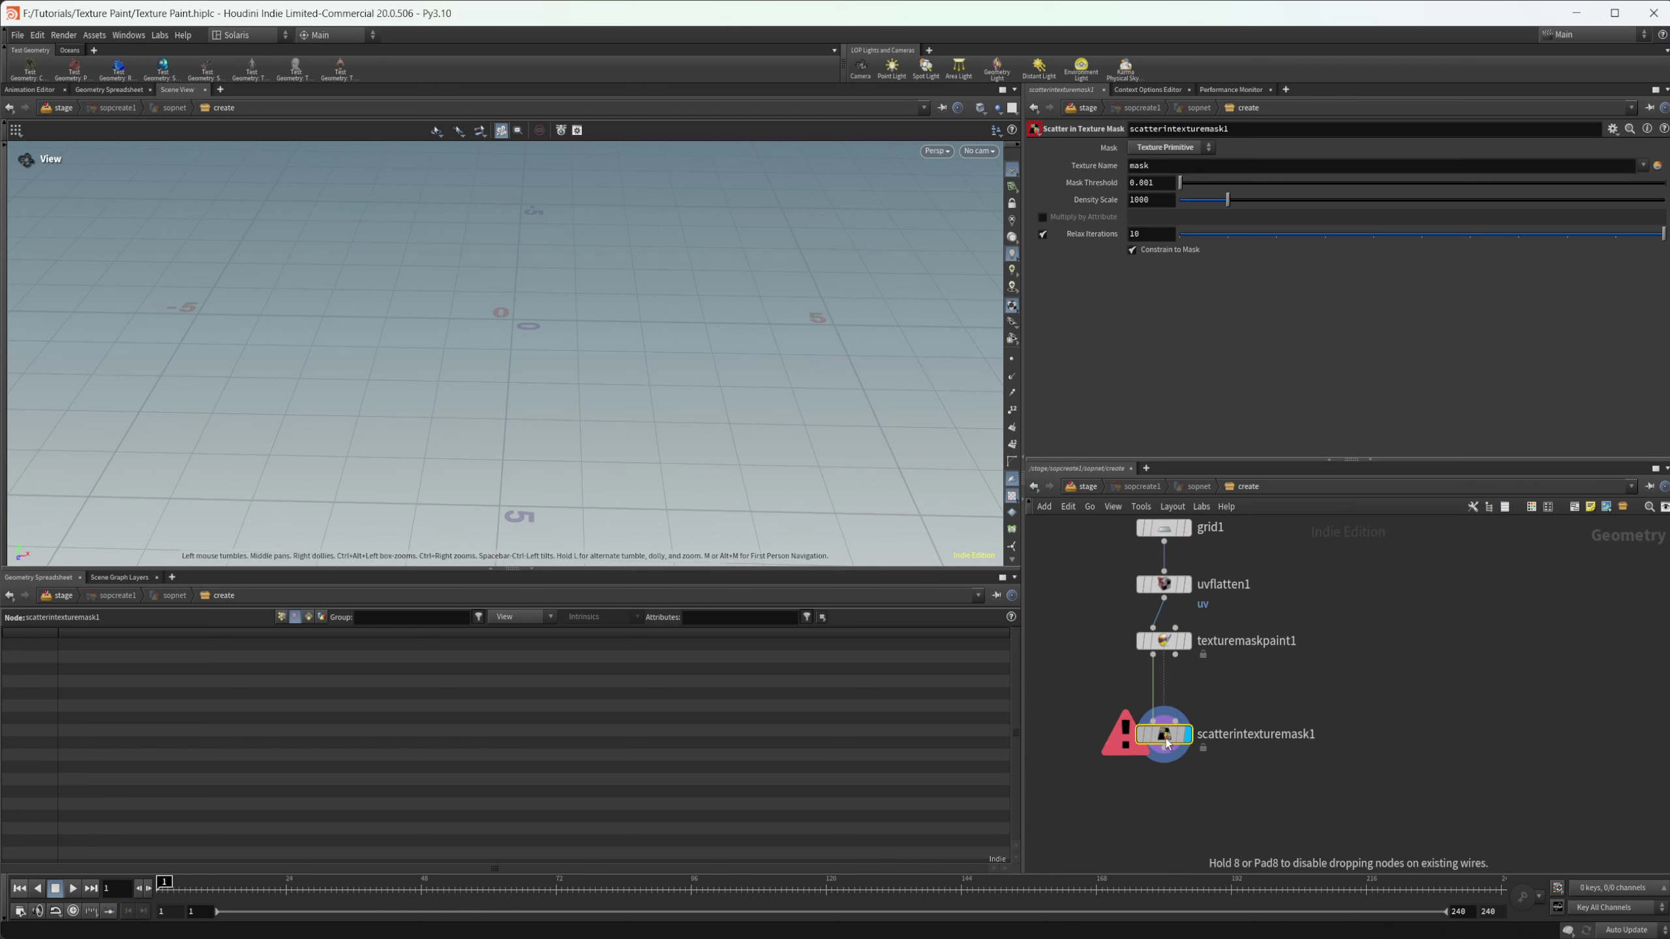
scroll(1165, 736, "up", 3)
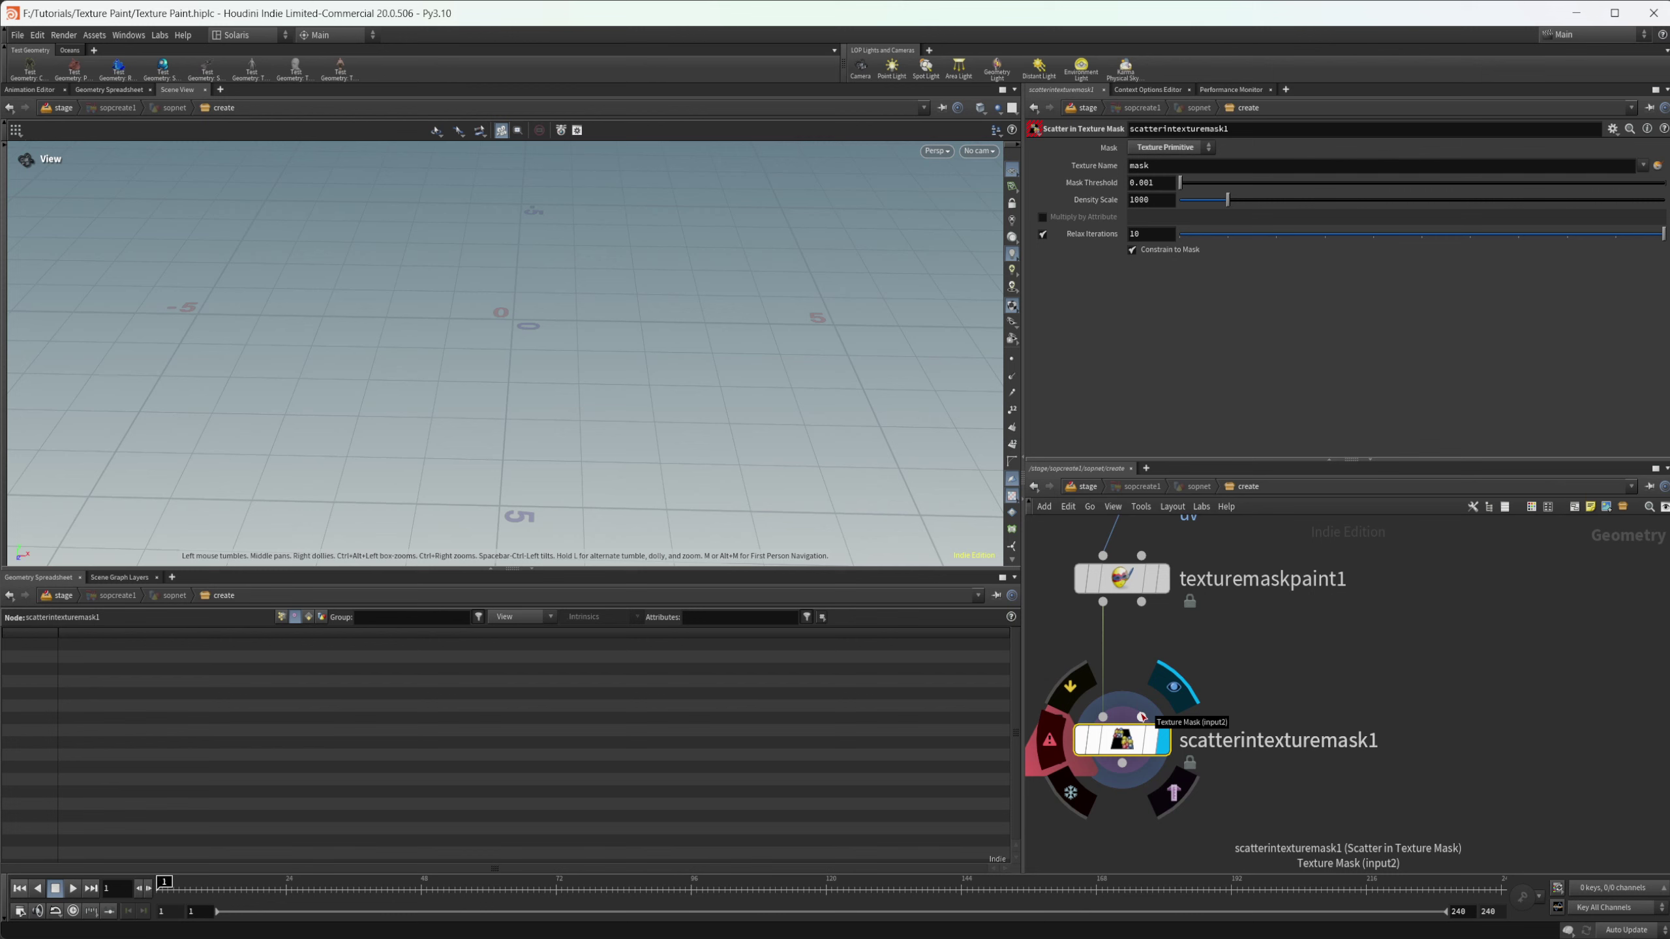
left_click_drag(1142, 717, 1141, 603)
middle_click_drag(1153, 617, 1203, 621)
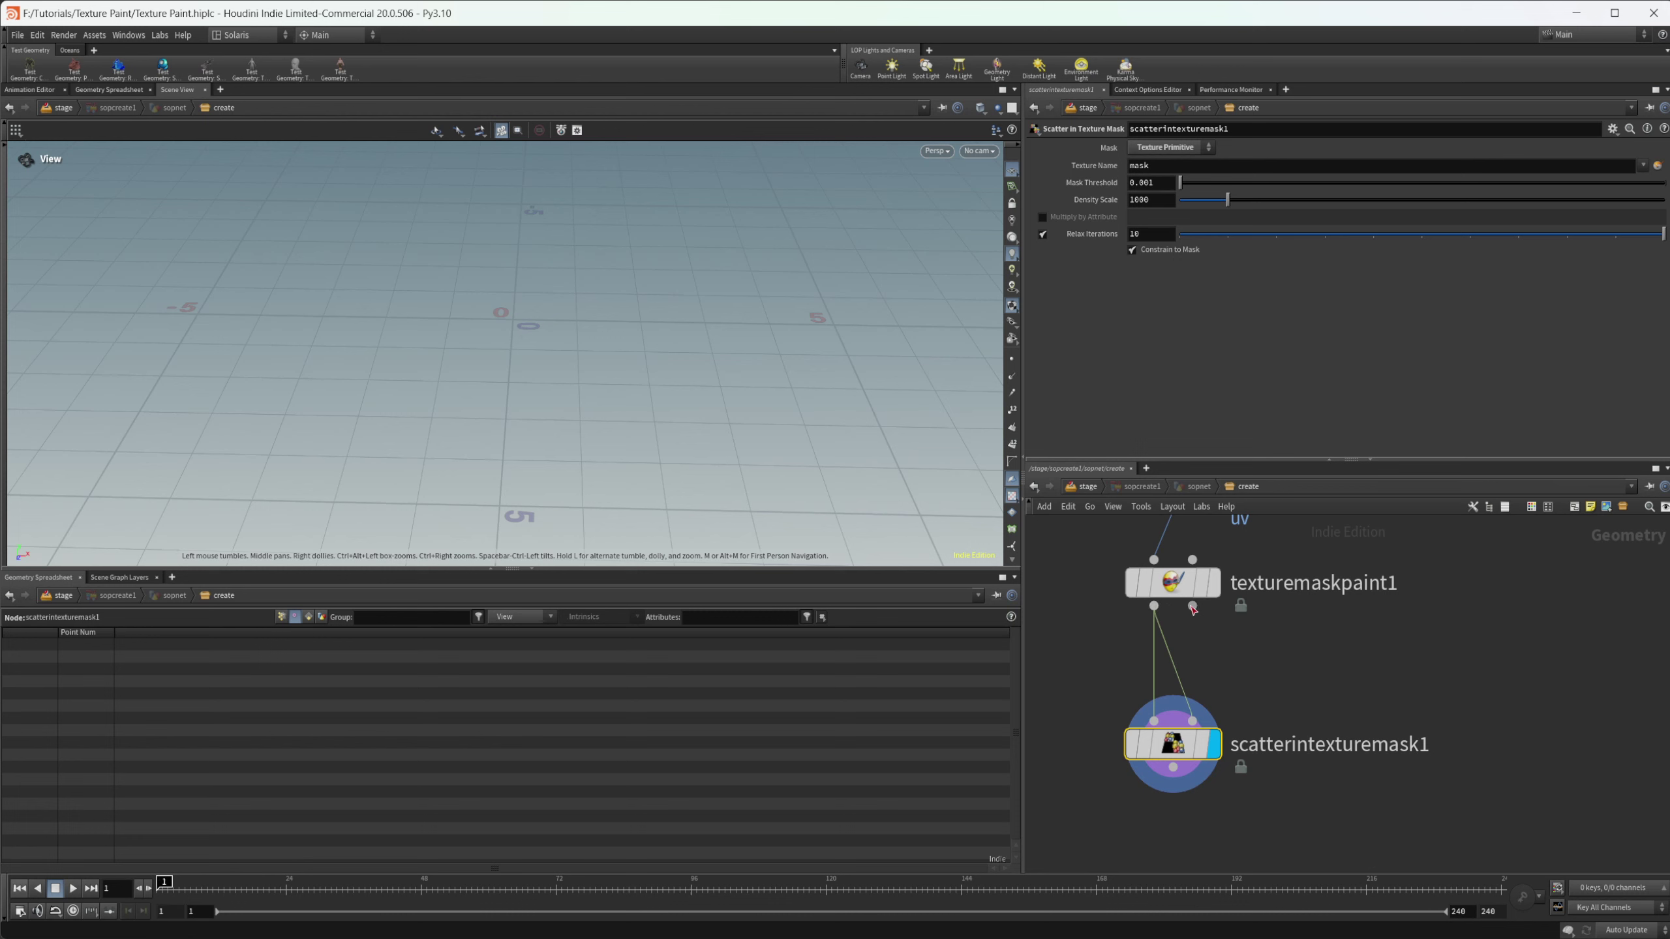
left_click_drag(1193, 609, 1192, 720)
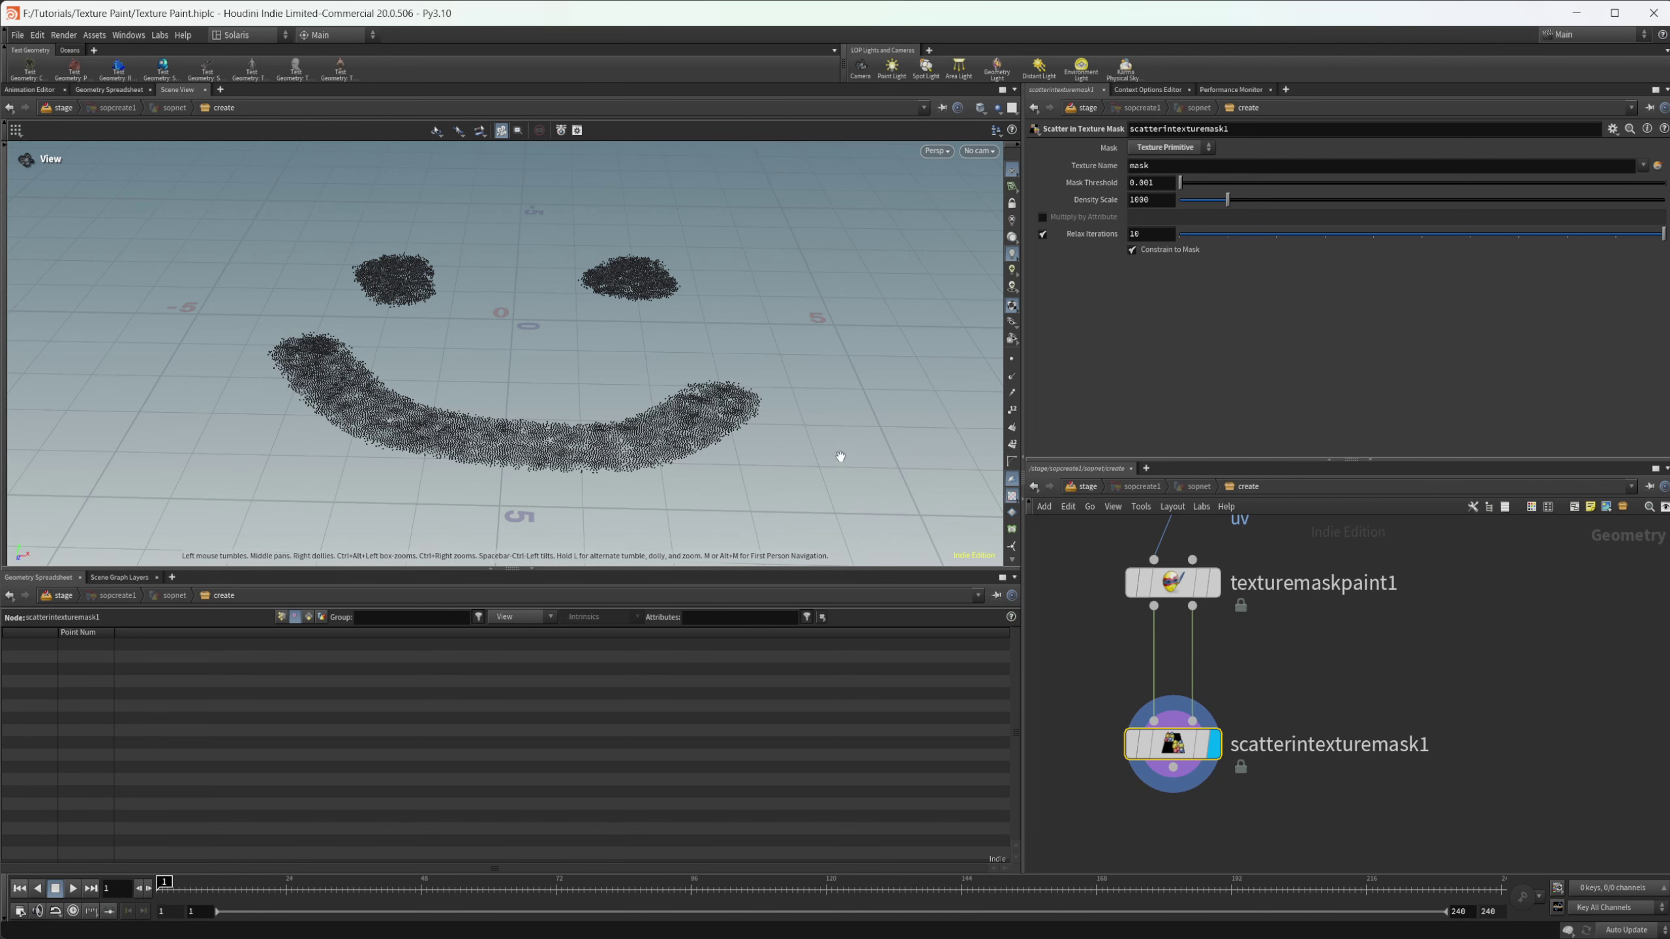
left_click_drag(841, 459, 434, 329)
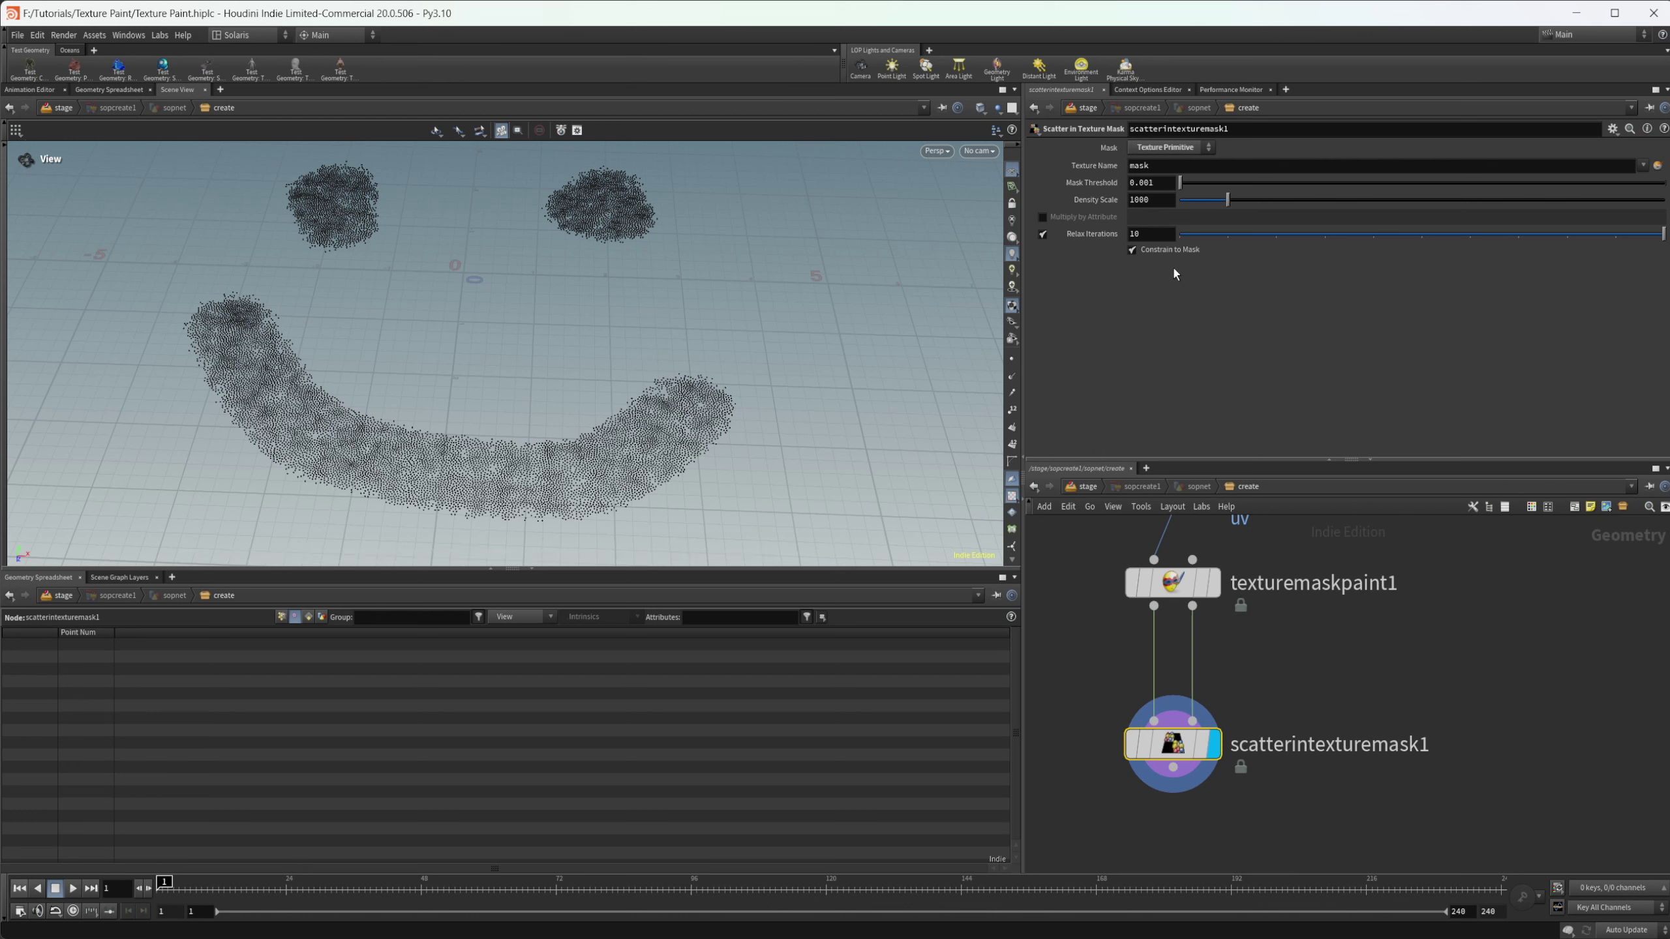
Lower the scatter's Density Scale from 1000 to about 601 for a sparser fill.
mouse_move(1208, 208)
left_mouse_down()
mouse_move(1188, 207)
mouse_move(1210, 201)
left_mouse_up()
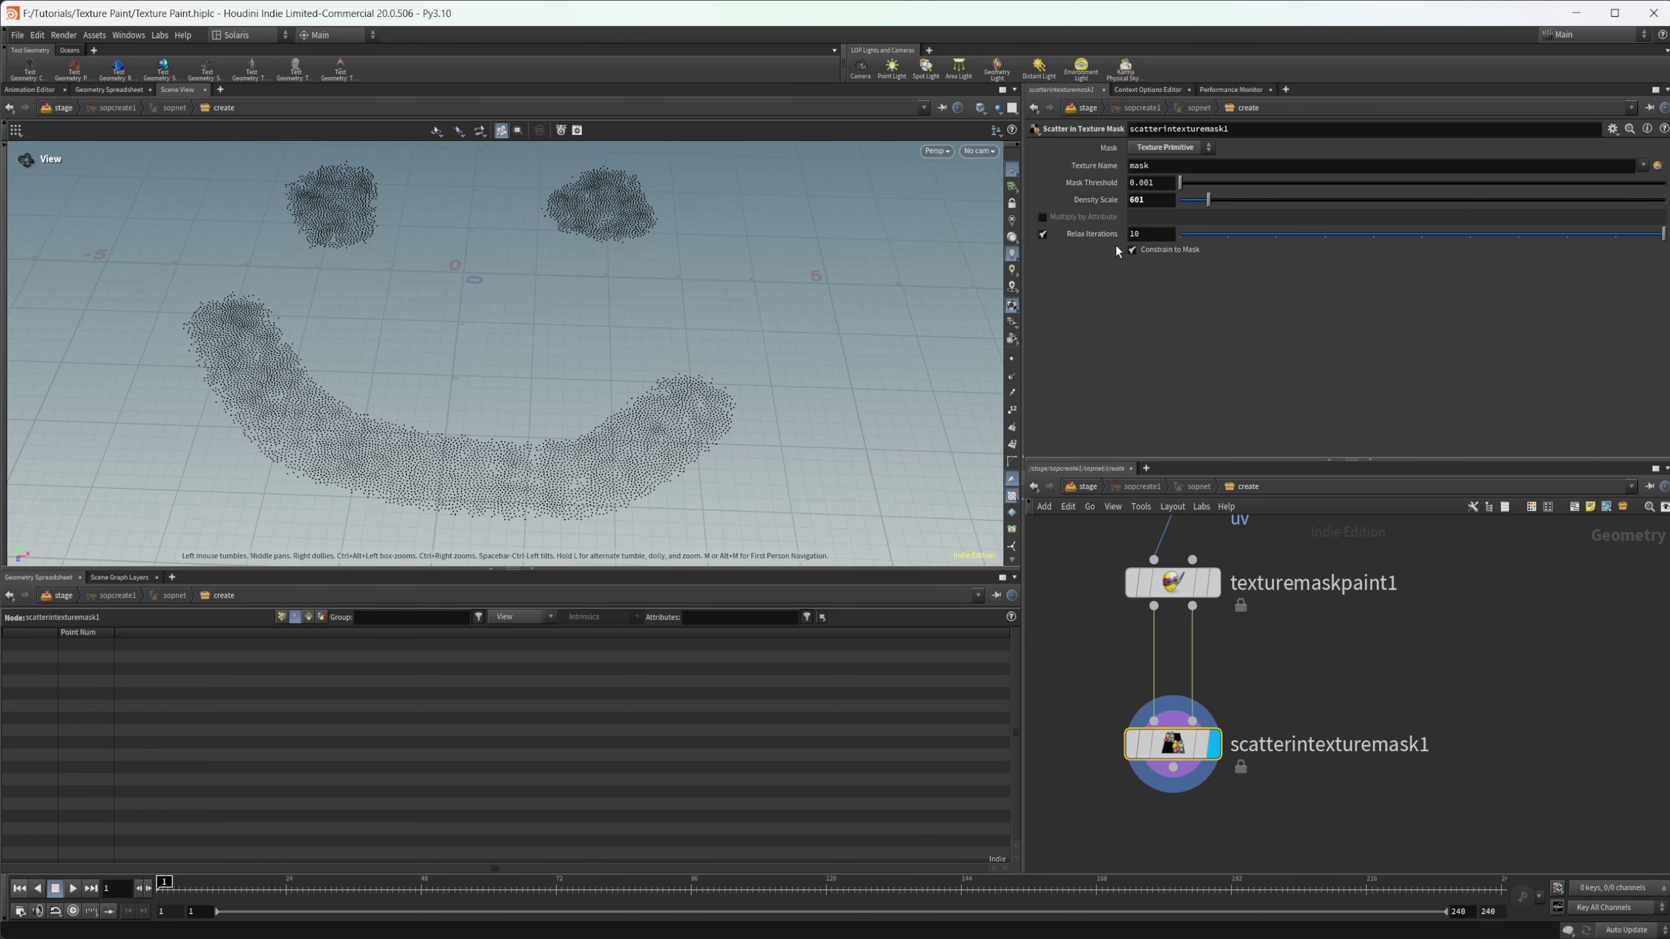
key("Tab")
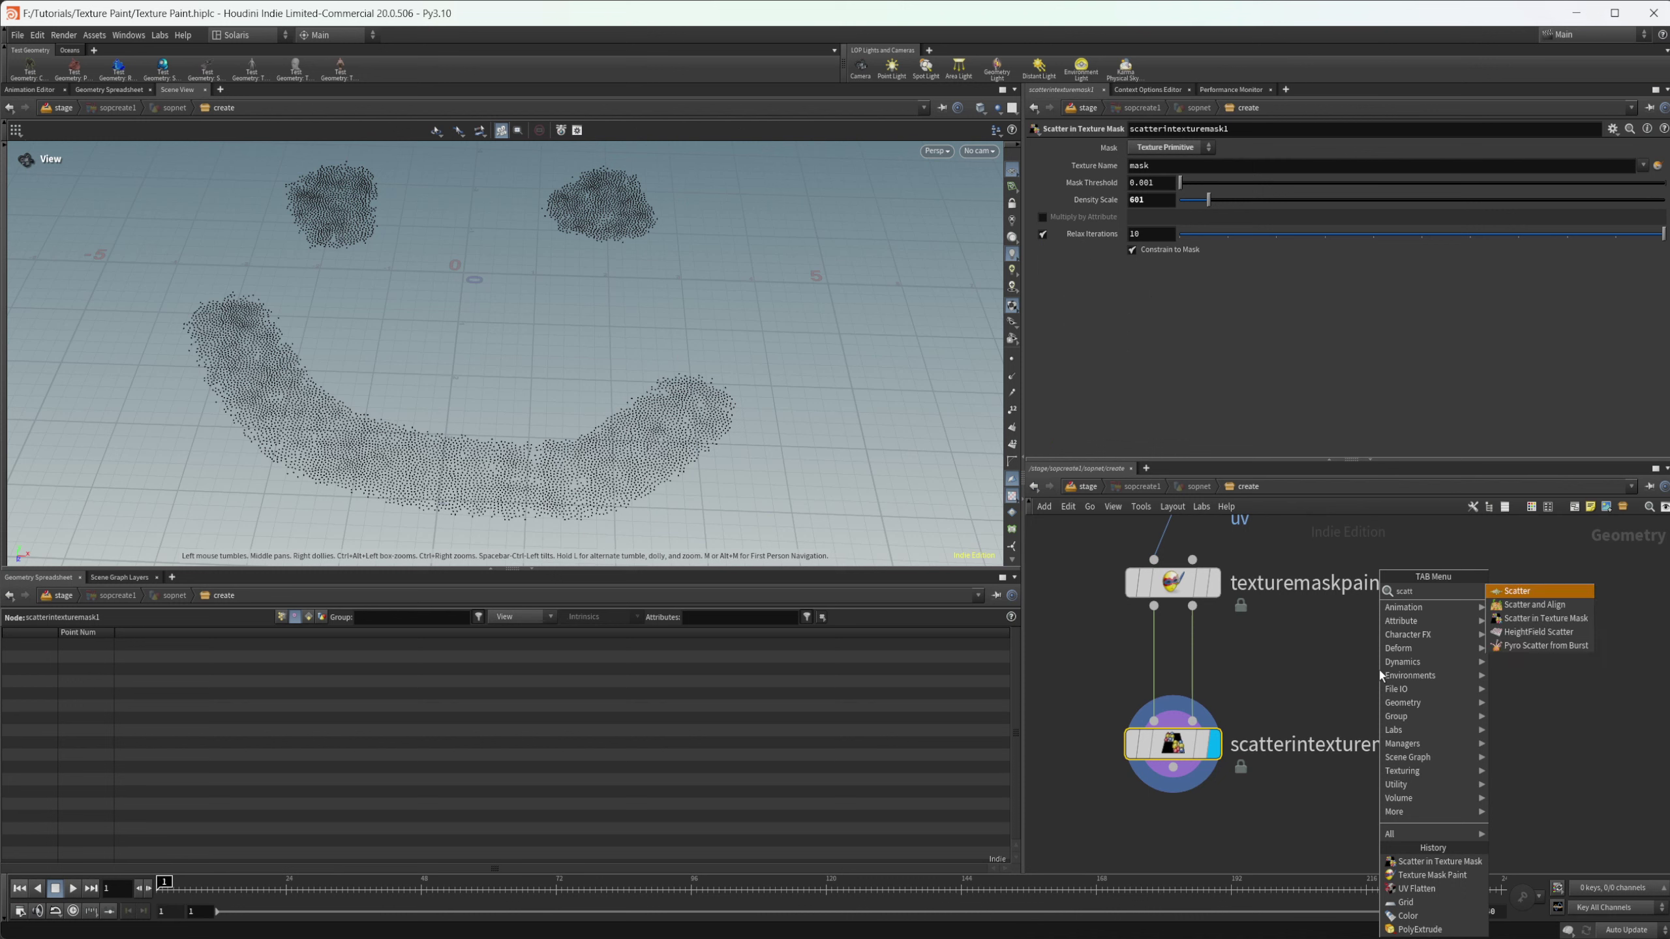
Place an unconnected scatter1 node beside scatterintexturemask1, then reselect scatterintexturemask1 to show its parameters.
left_click(1518, 586)
left_click(1378, 668)
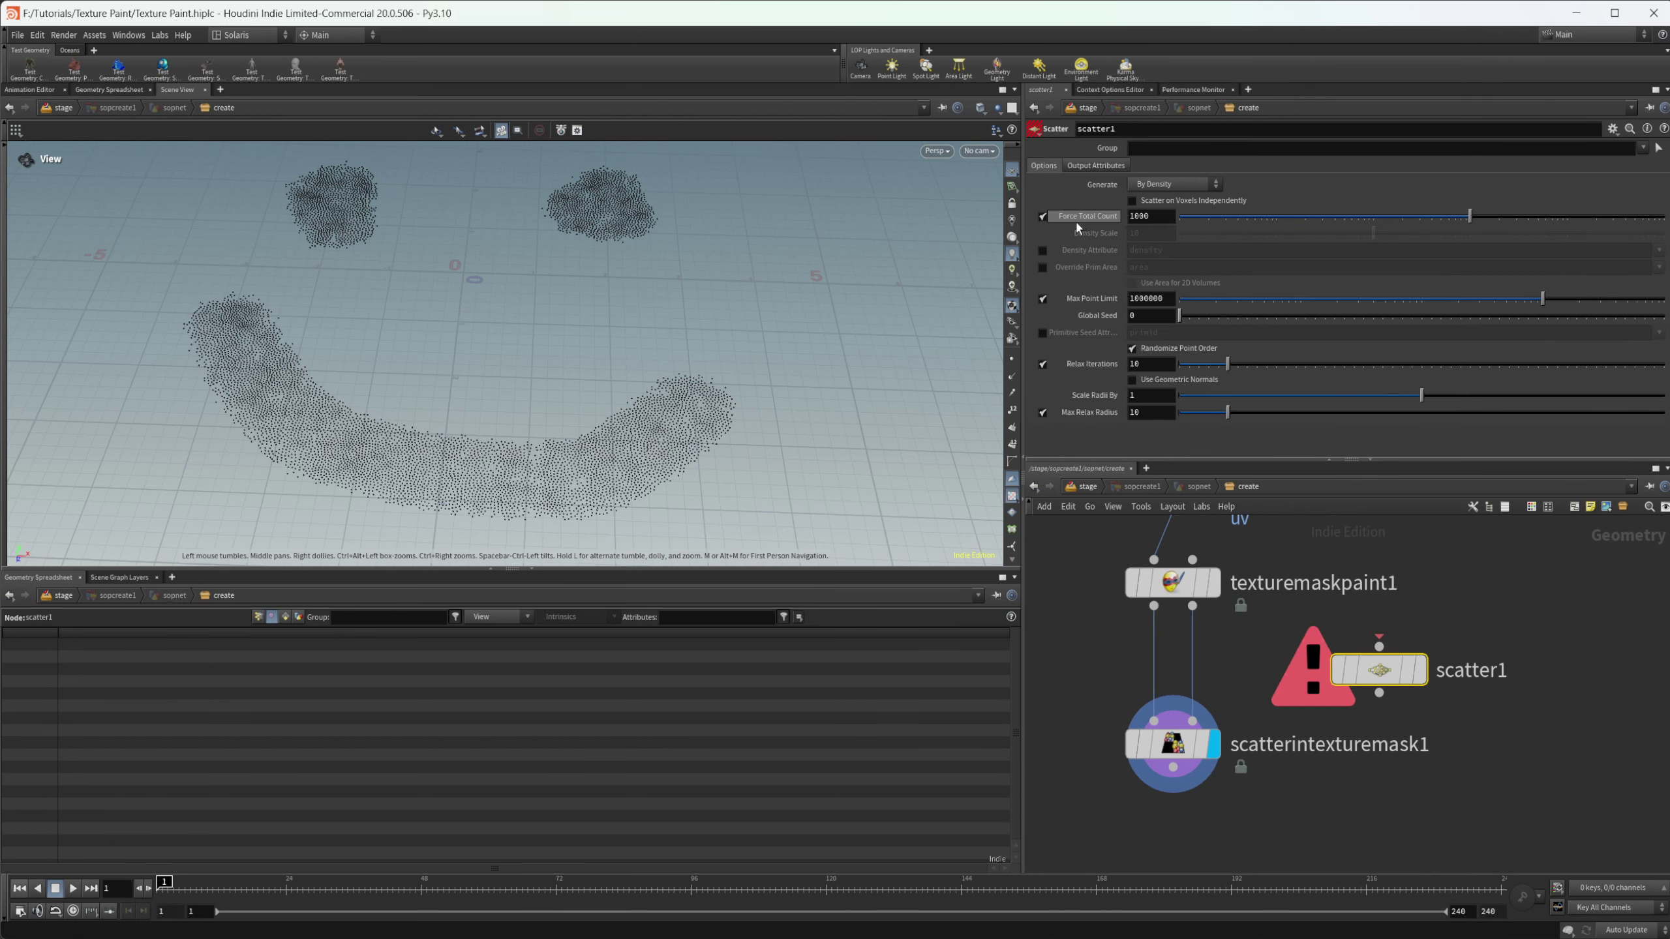
left_click(1163, 745)
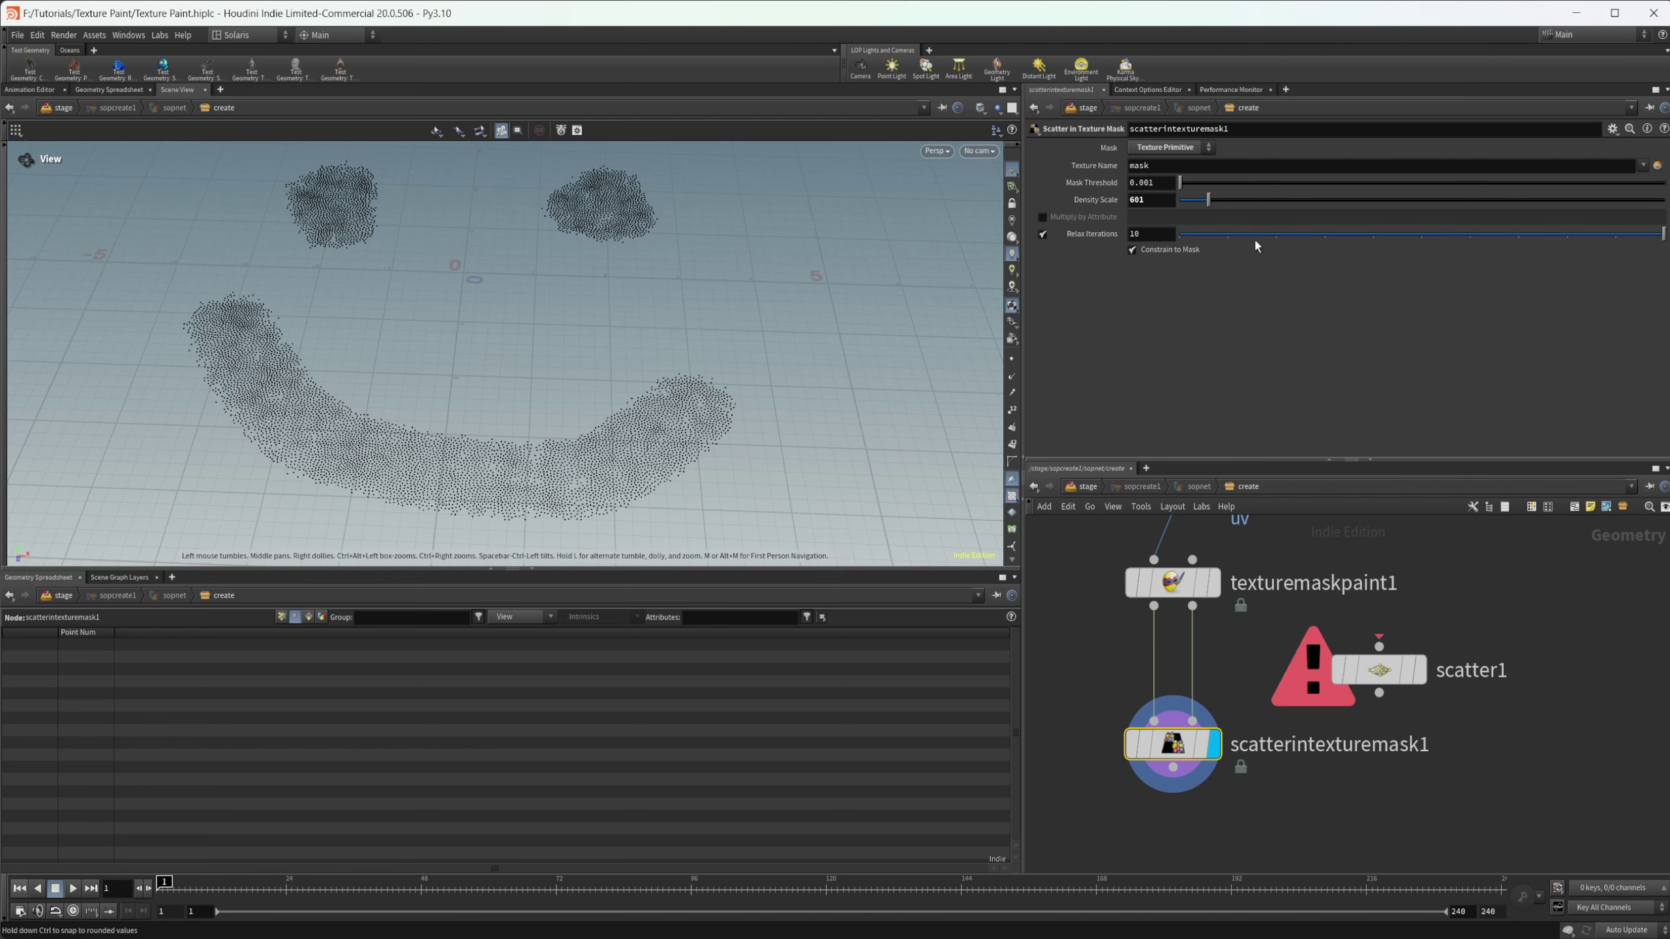
Lower scatterintexturemask1's Relax Iterations from 10 to 4 and orbit to inspect the smiley points.
left_click_drag(1234, 238, 1331, 251)
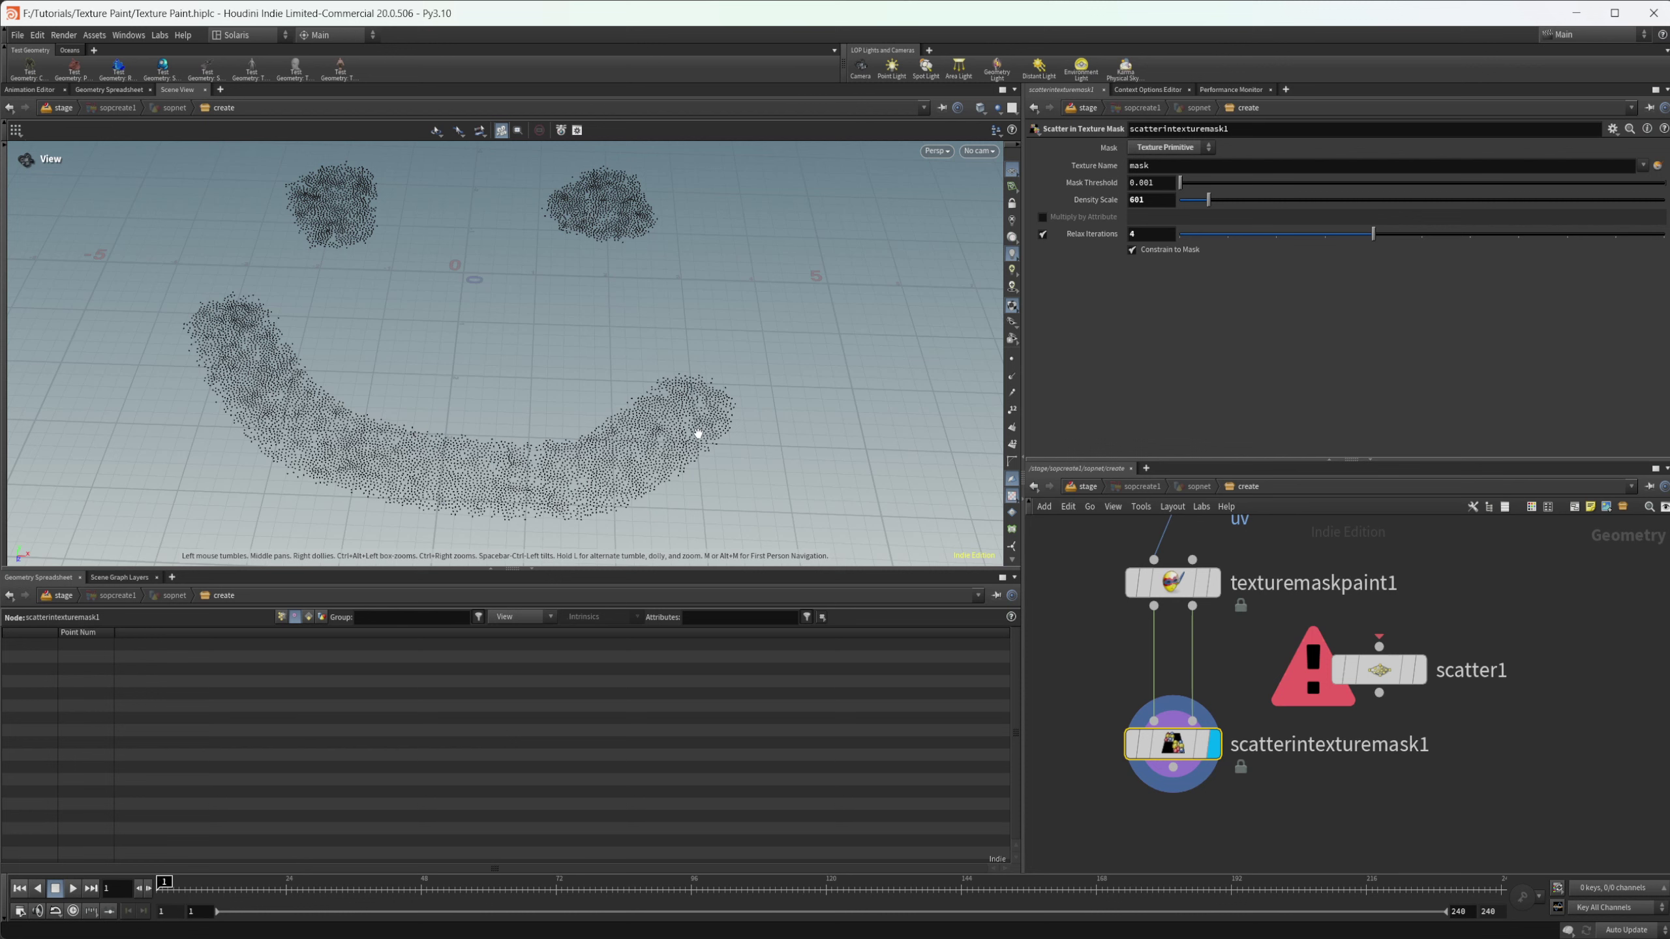
left_click_drag(669, 390, 655, 346)
left_click_drag(531, 381, 506, 373)
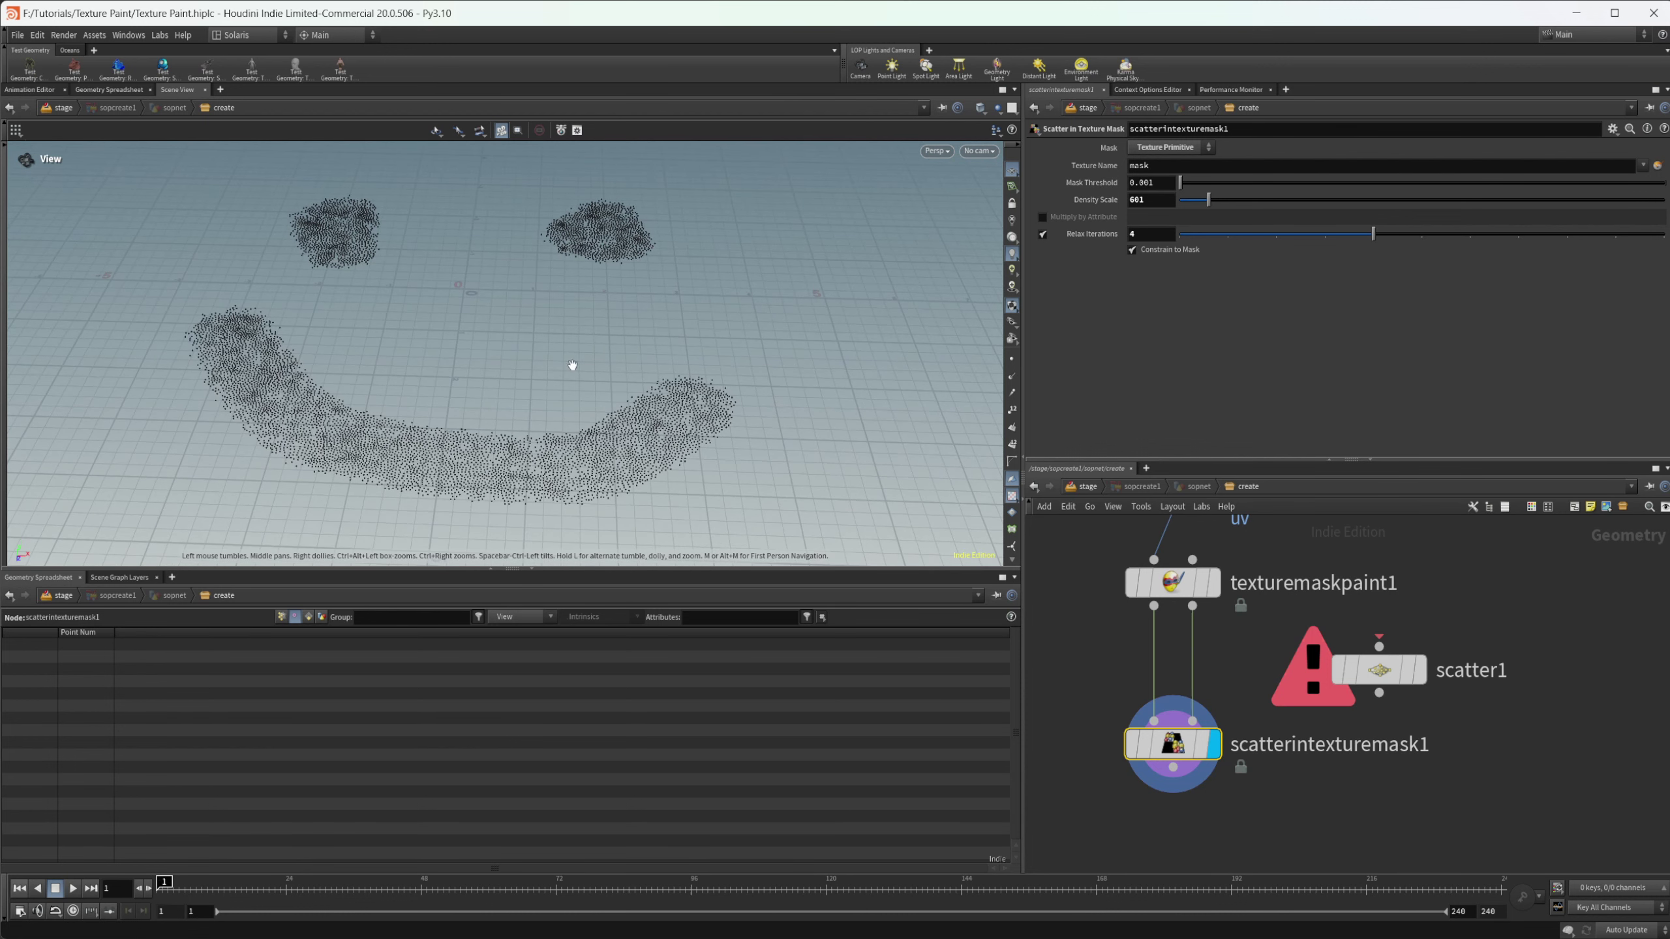